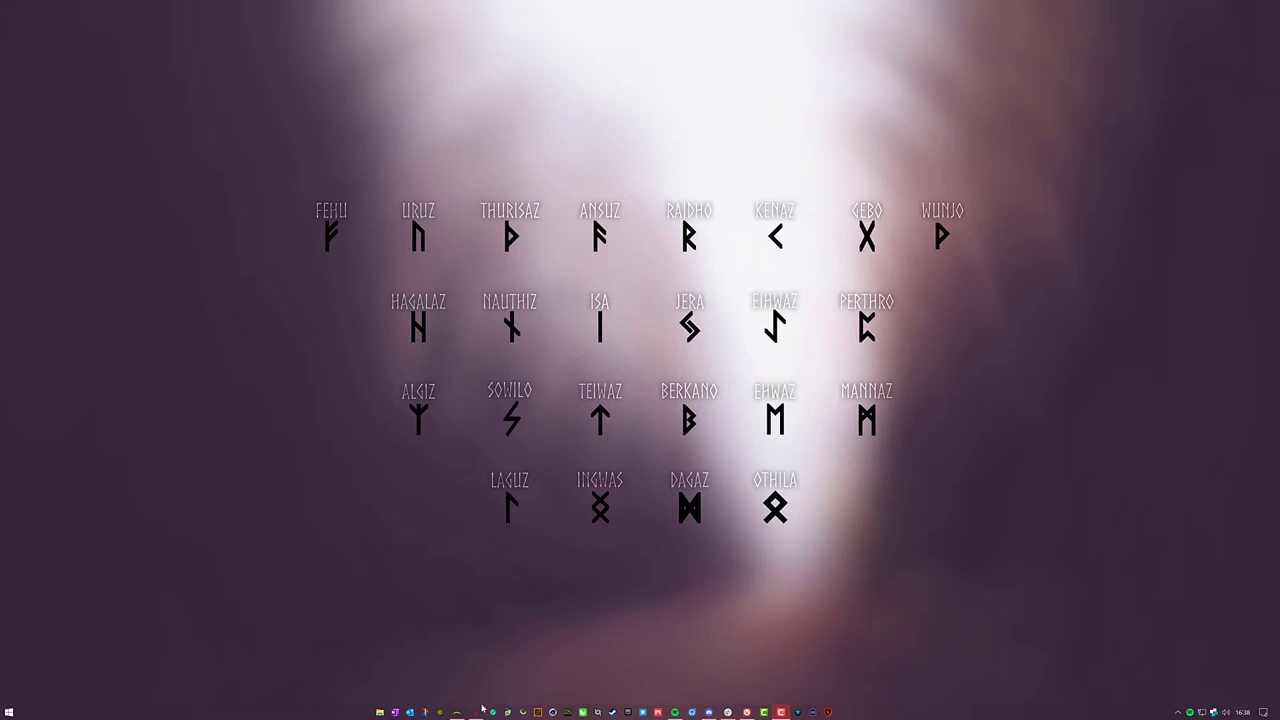
- Restore the minimized Gaea terrain editor window from the taskbar
mouse_move(457, 712)
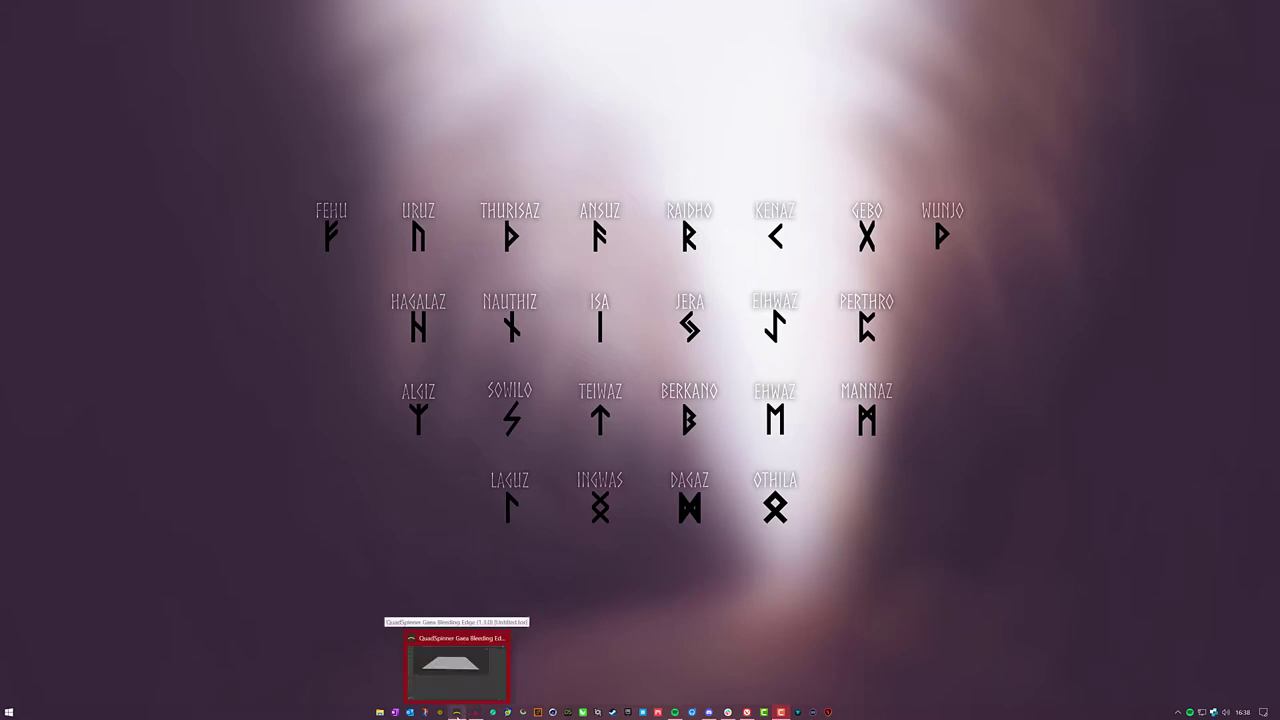
left_click(457, 712)
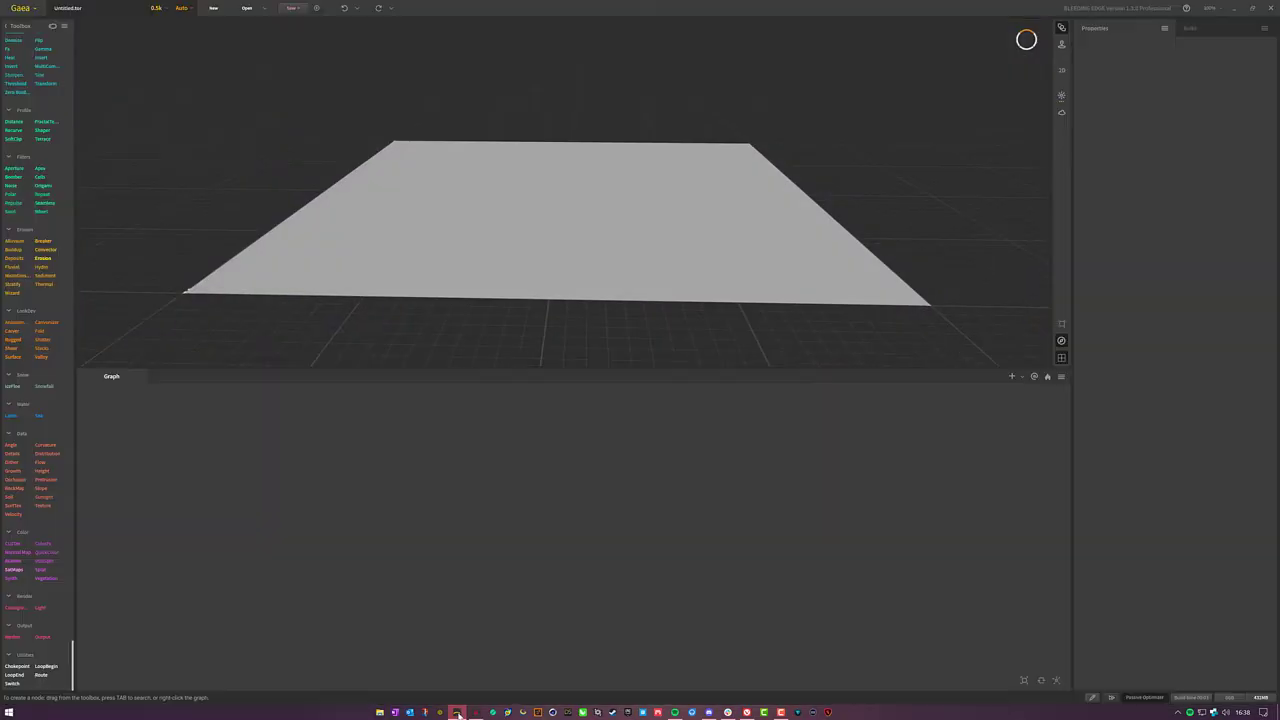
mouse_move(686, 266)
left_mouse_down()
mouse_move(669, 220)
mouse_move(687, 285)
left_mouse_up()
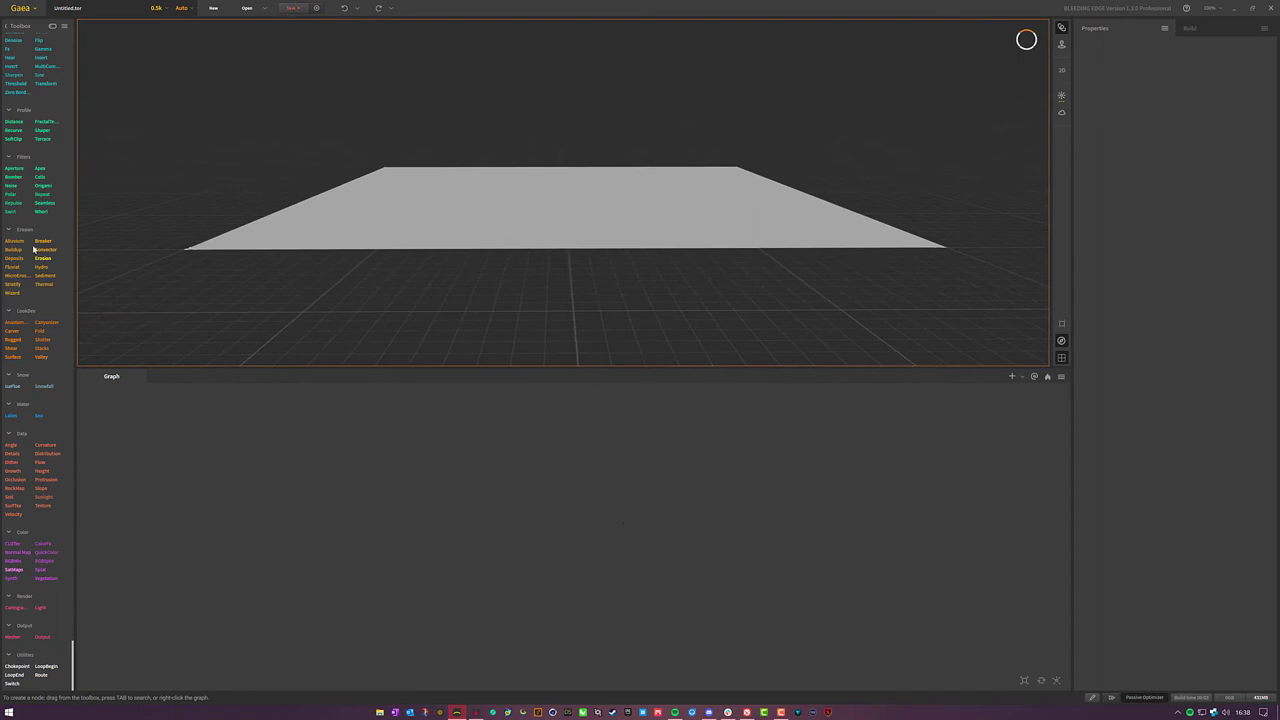
scroll(37, 255, "up", 5)
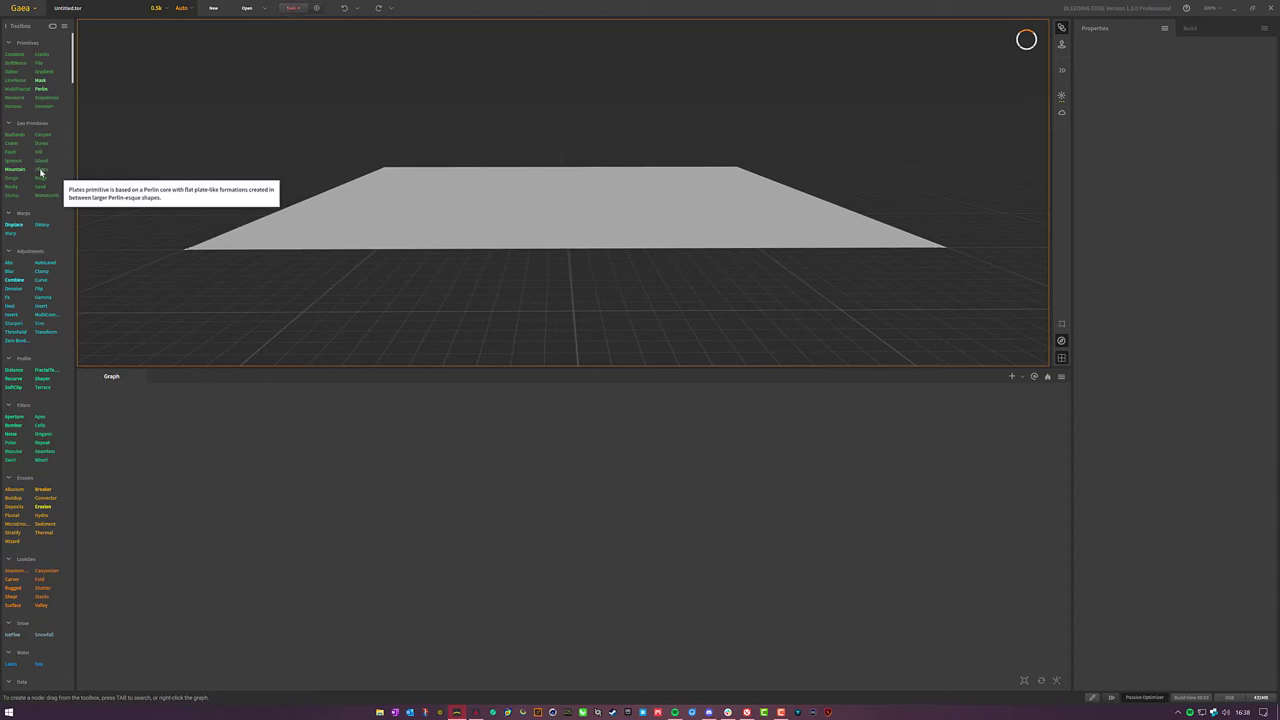
- Wire a Plates primitive into an Erosion node to produce a ridged, eroded terrain
left_click_drag(40, 171, 331, 505)
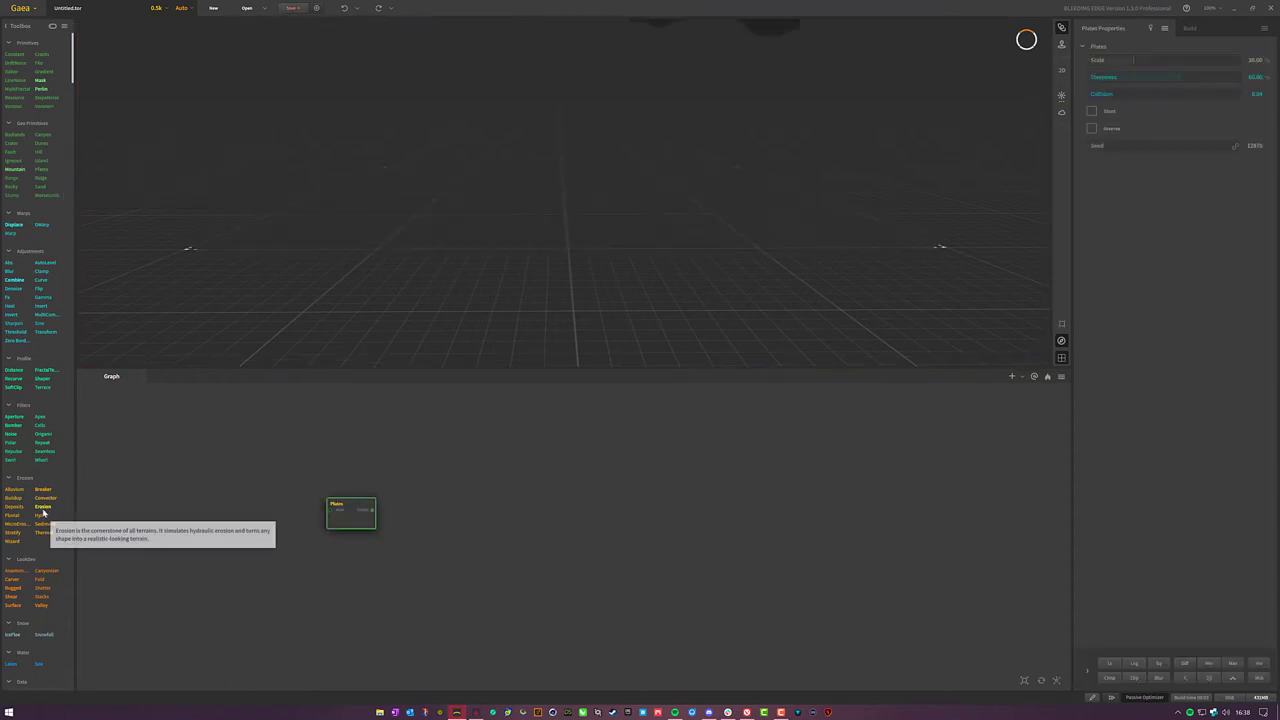
left_click_drag(43, 513, 354, 520)
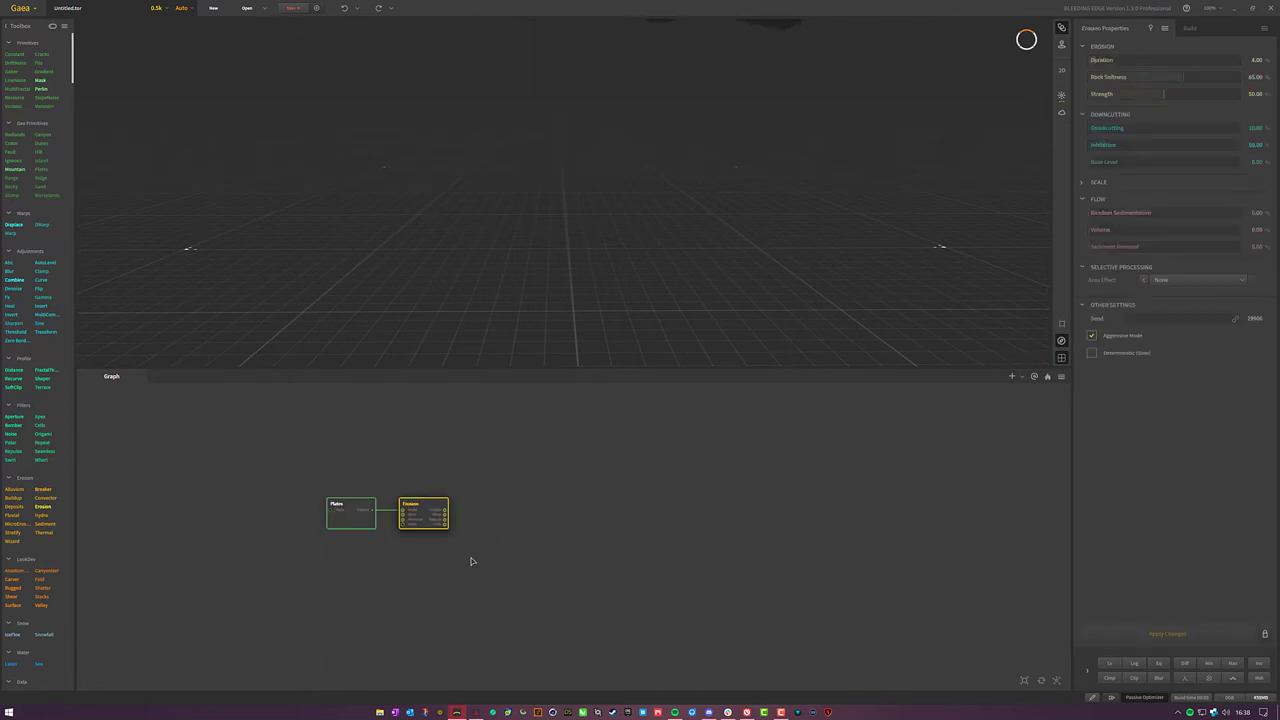
left_click_drag(578, 317, 594, 152)
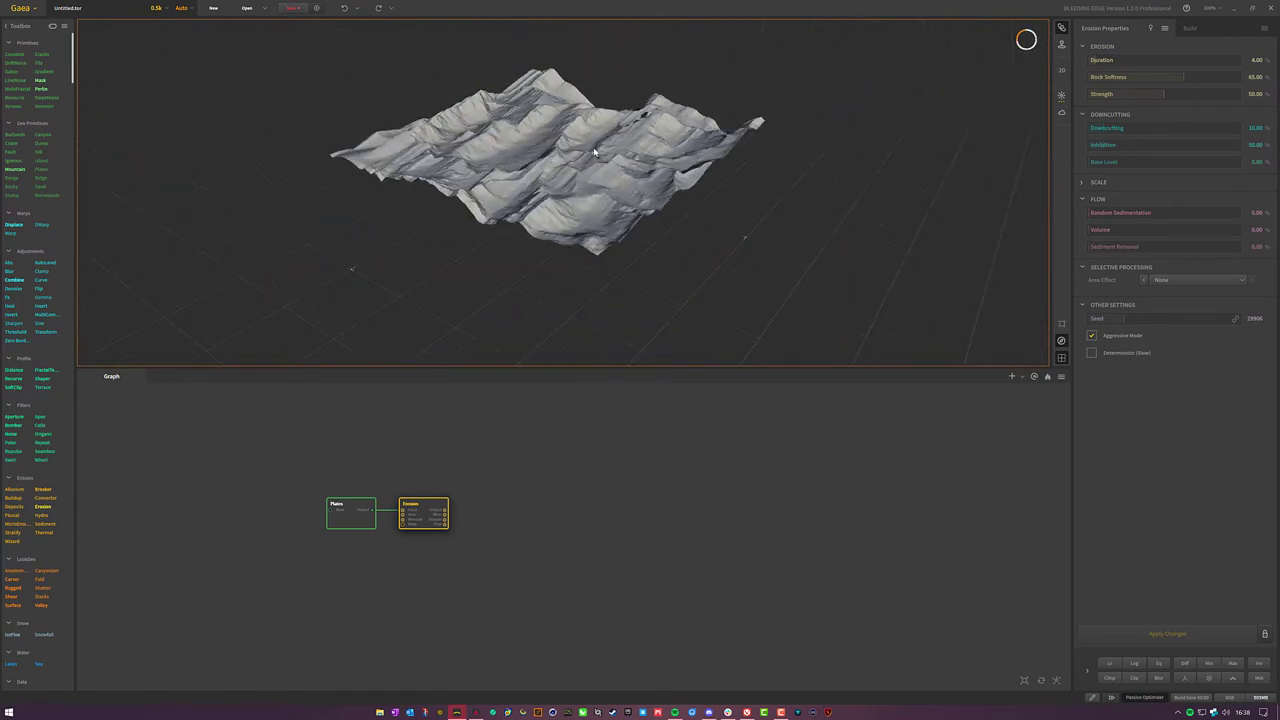
left_click(608, 500)
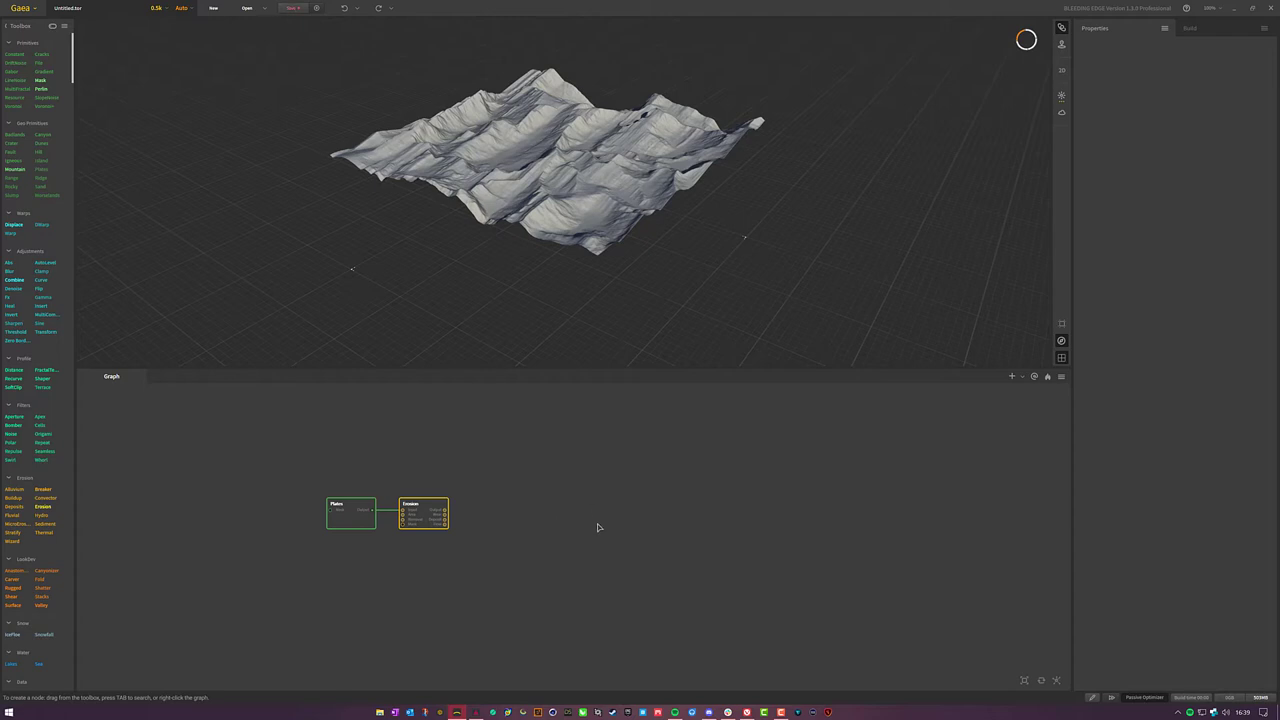
- Open the Plates node's full online documentation from its quick reference
left_click(354, 521)
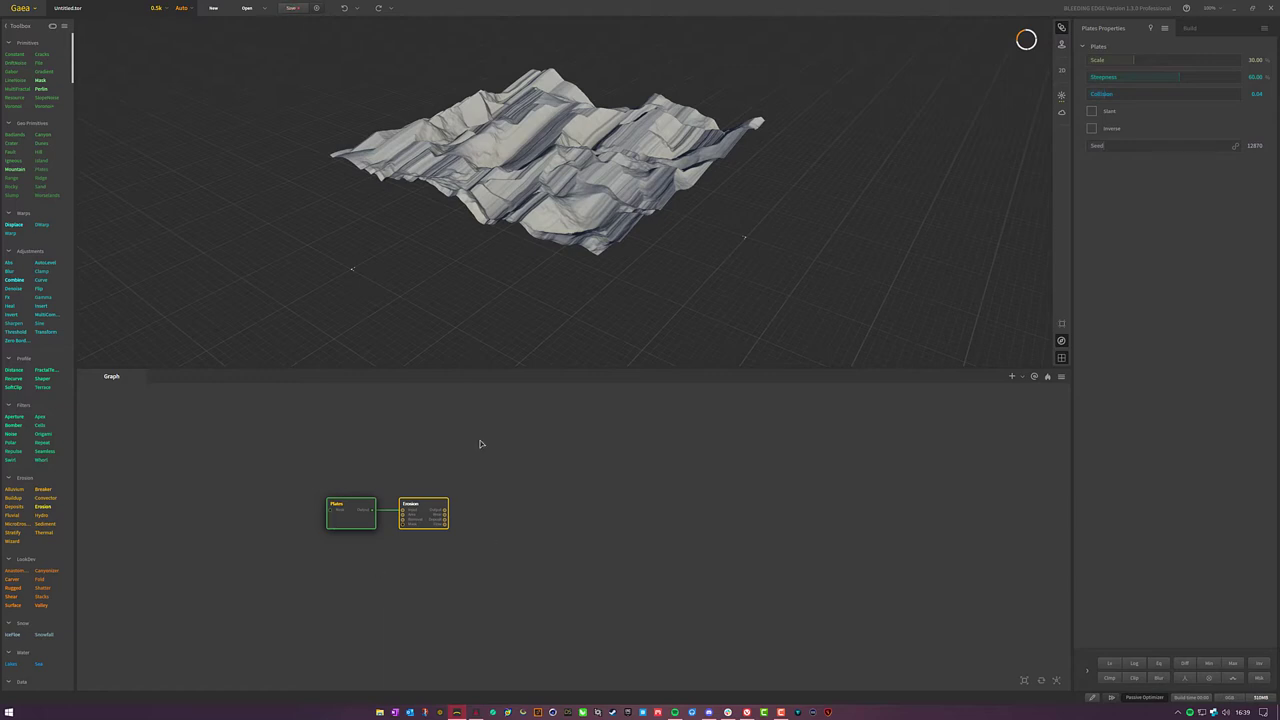
mouse_move(579, 187)
left_mouse_down()
mouse_move(640, 195)
mouse_move(574, 184)
left_mouse_up()
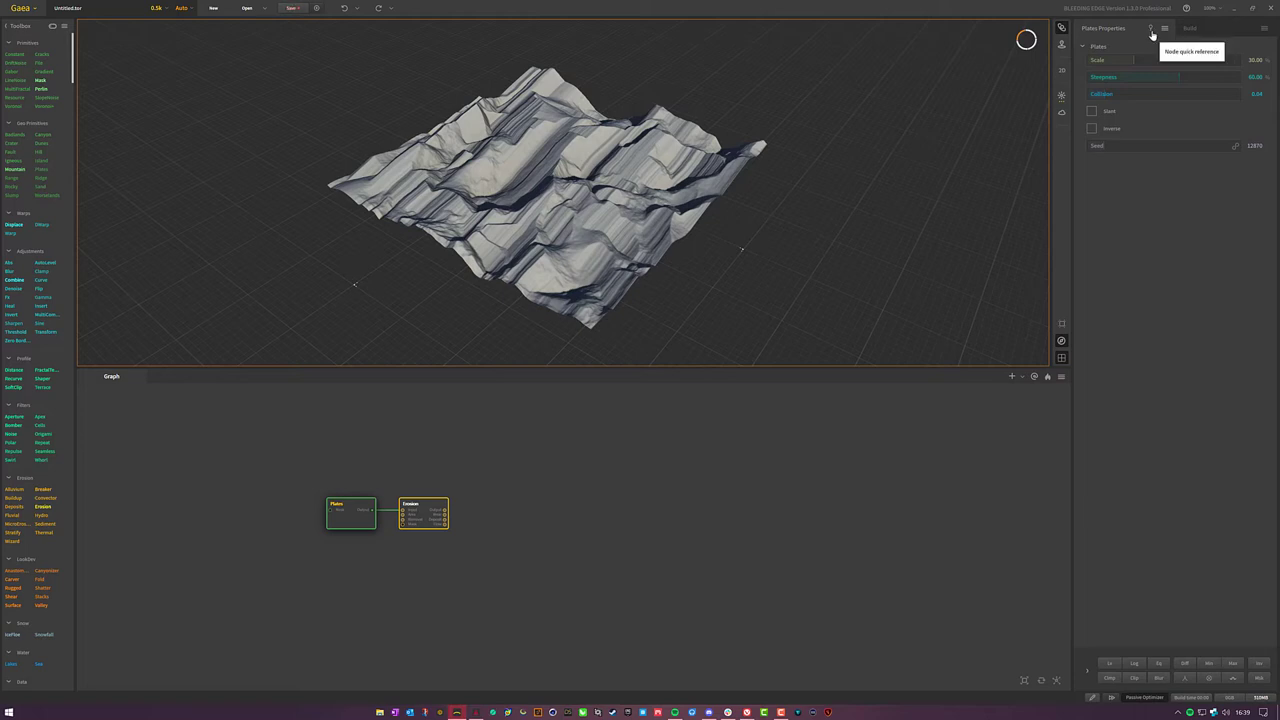
left_click(1150, 31)
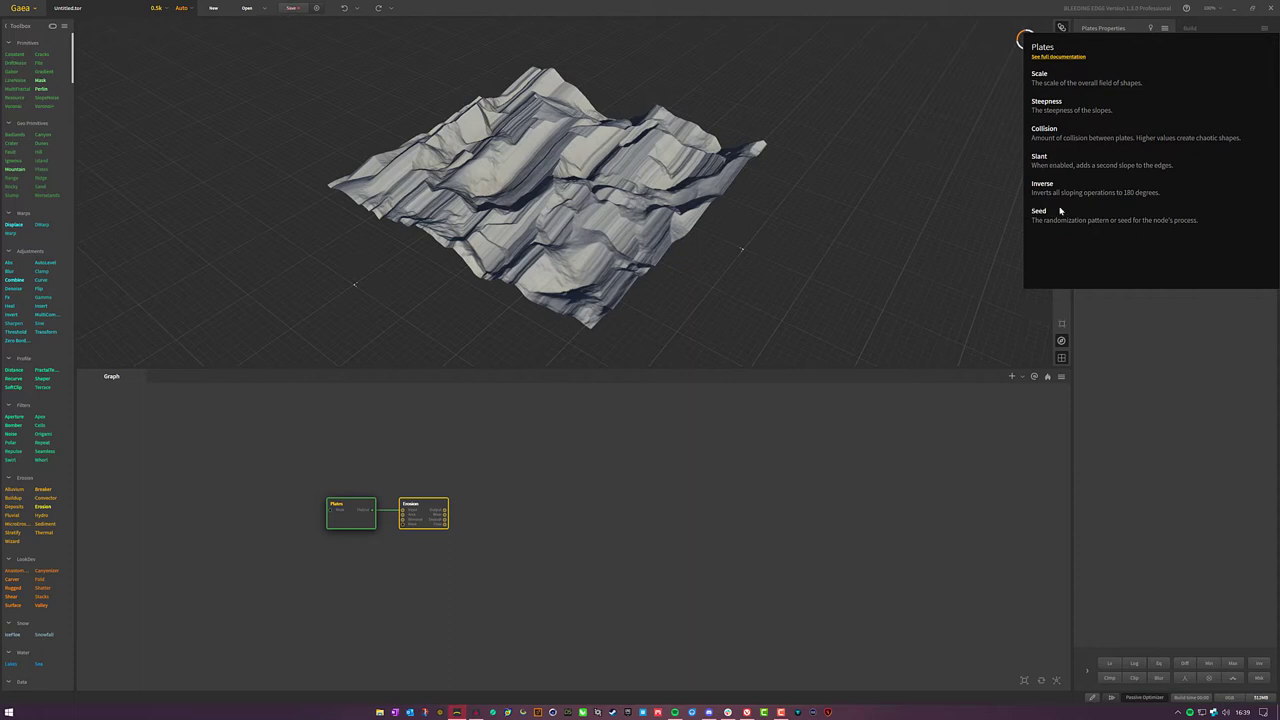
left_click(1060, 57)
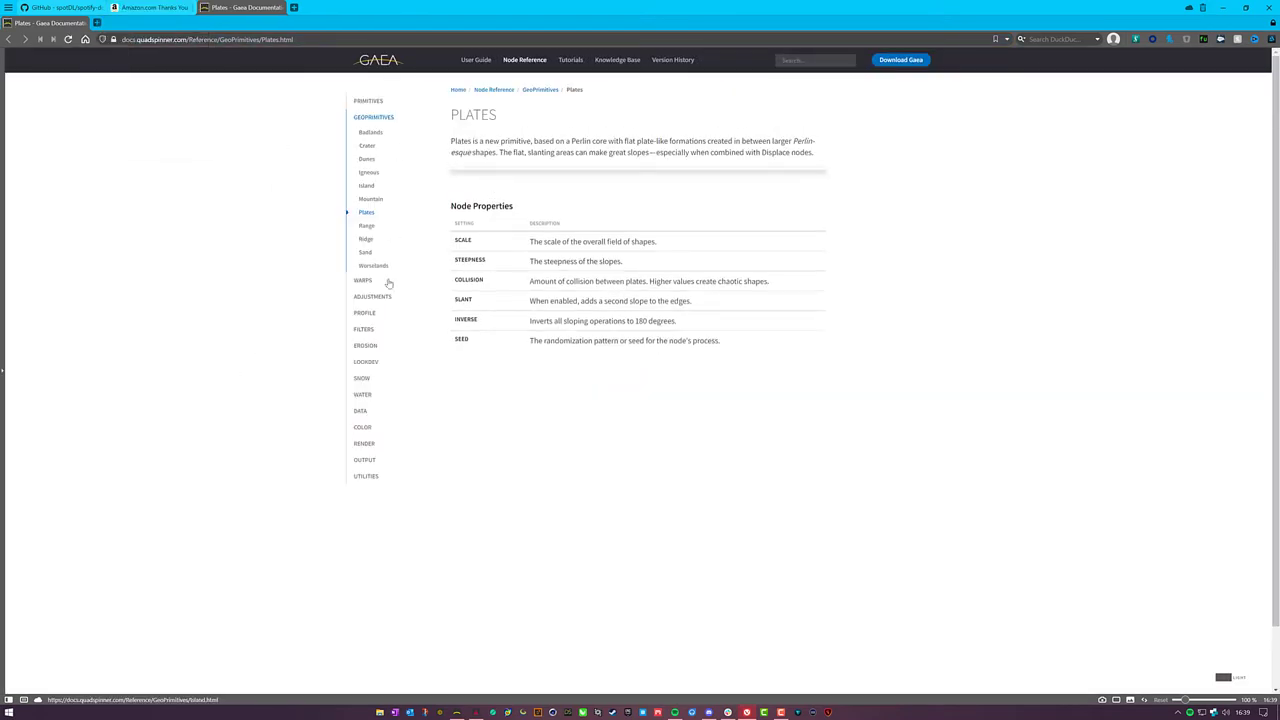
- Close the GitHub documentation tab and switch back to the Gaea project
key("ctrl+a")
left_click(693, 342)
right_click(780, 368)
key("Escape")
left_click(99, 8)
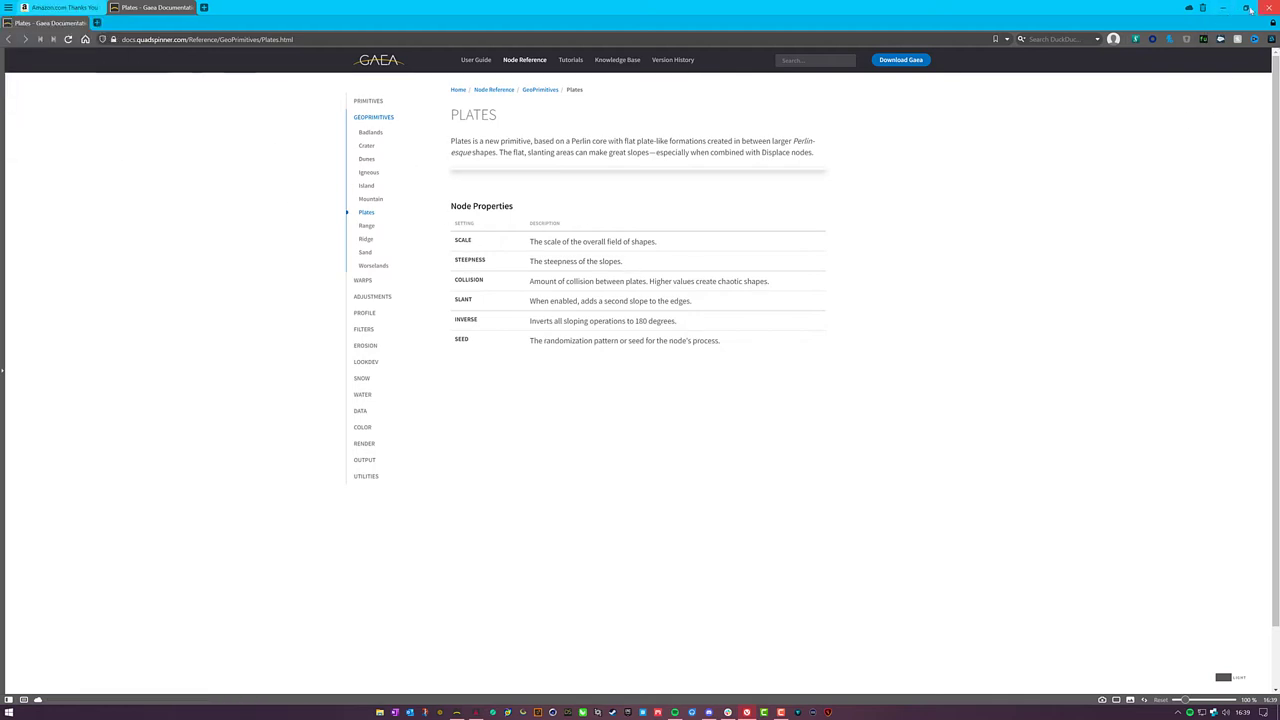
key("alt+Tab")
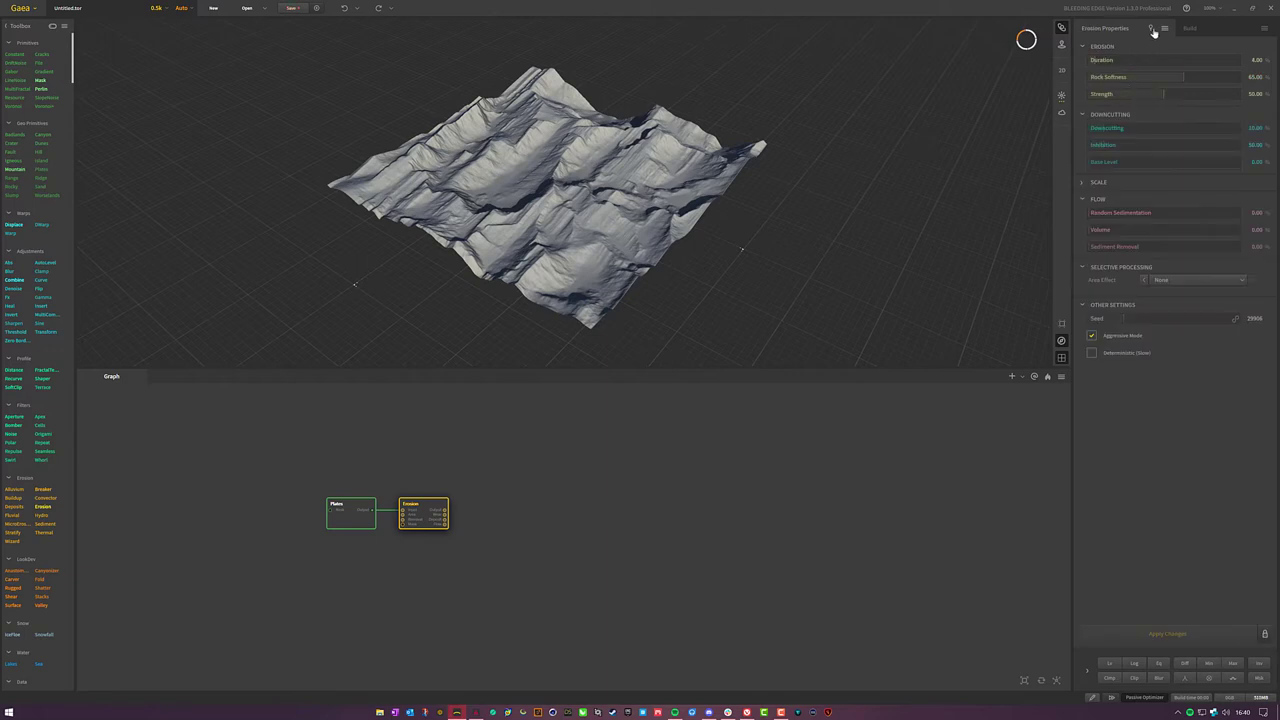
key("F1")
scroll(1104, 153, "down", 15)
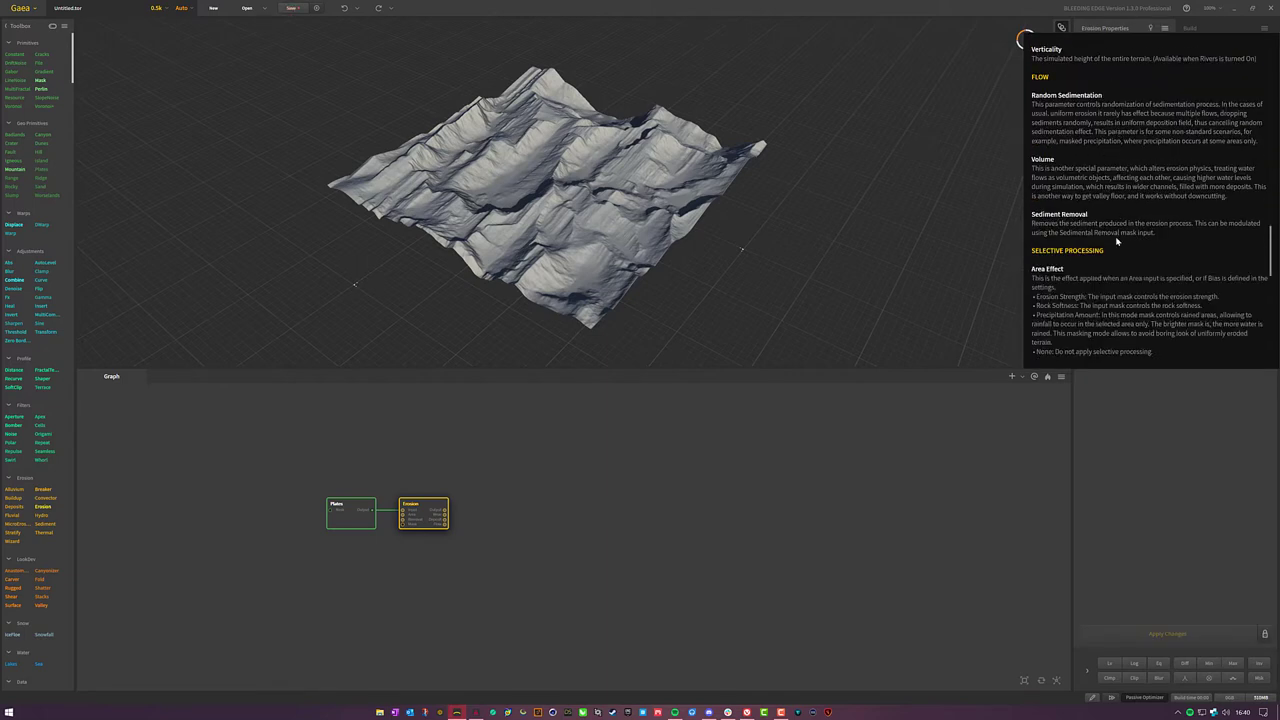
scroll(1115, 248, "up", 10)
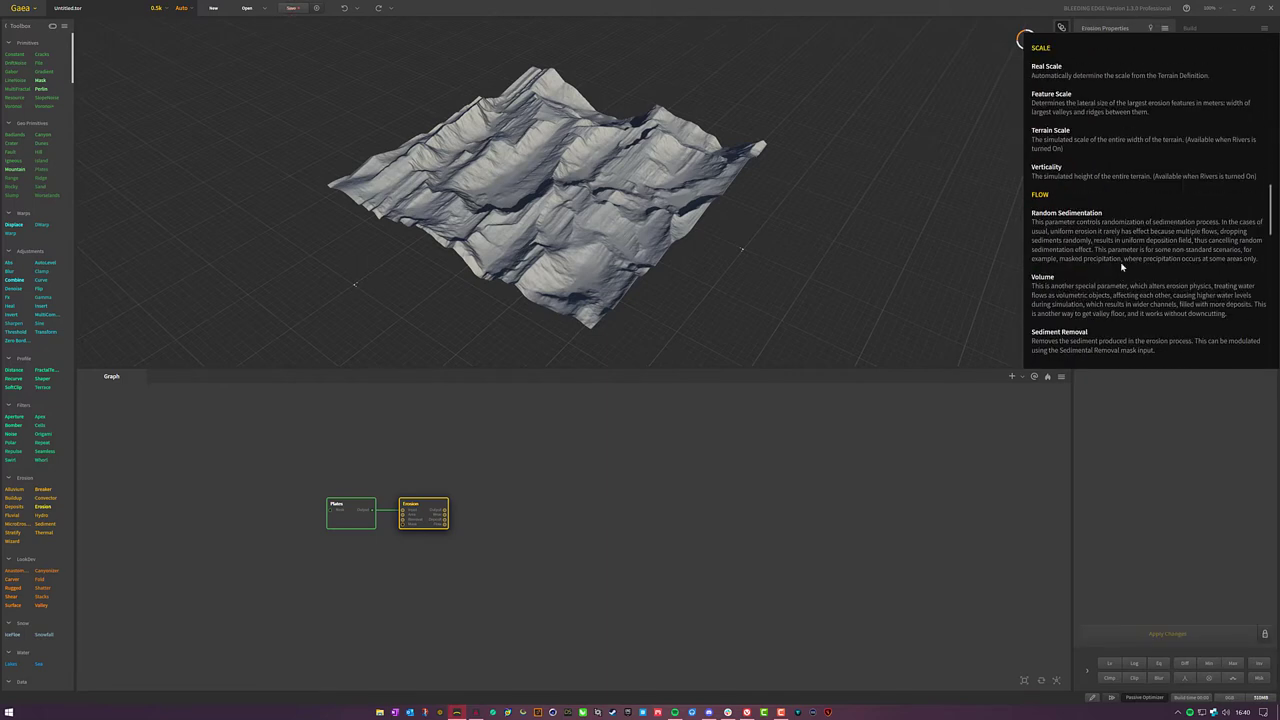
scroll(1121, 272, "up", 5)
key("F1")
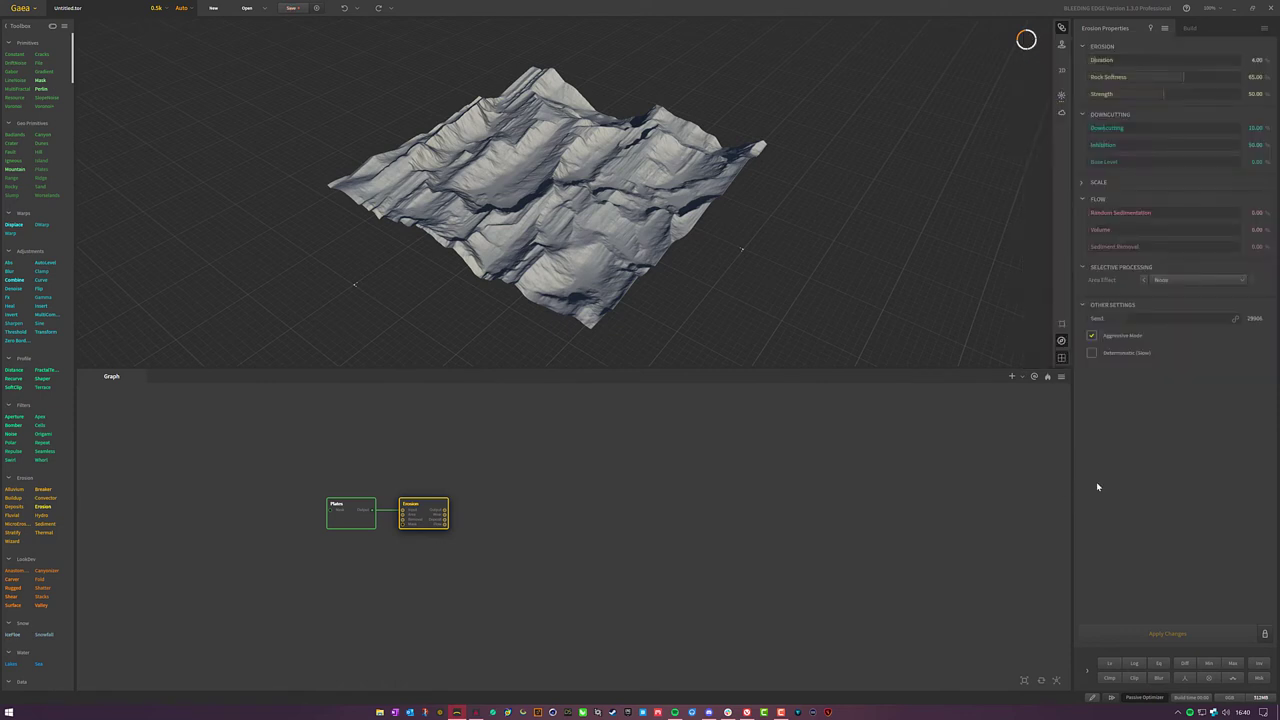
left_click(916, 503)
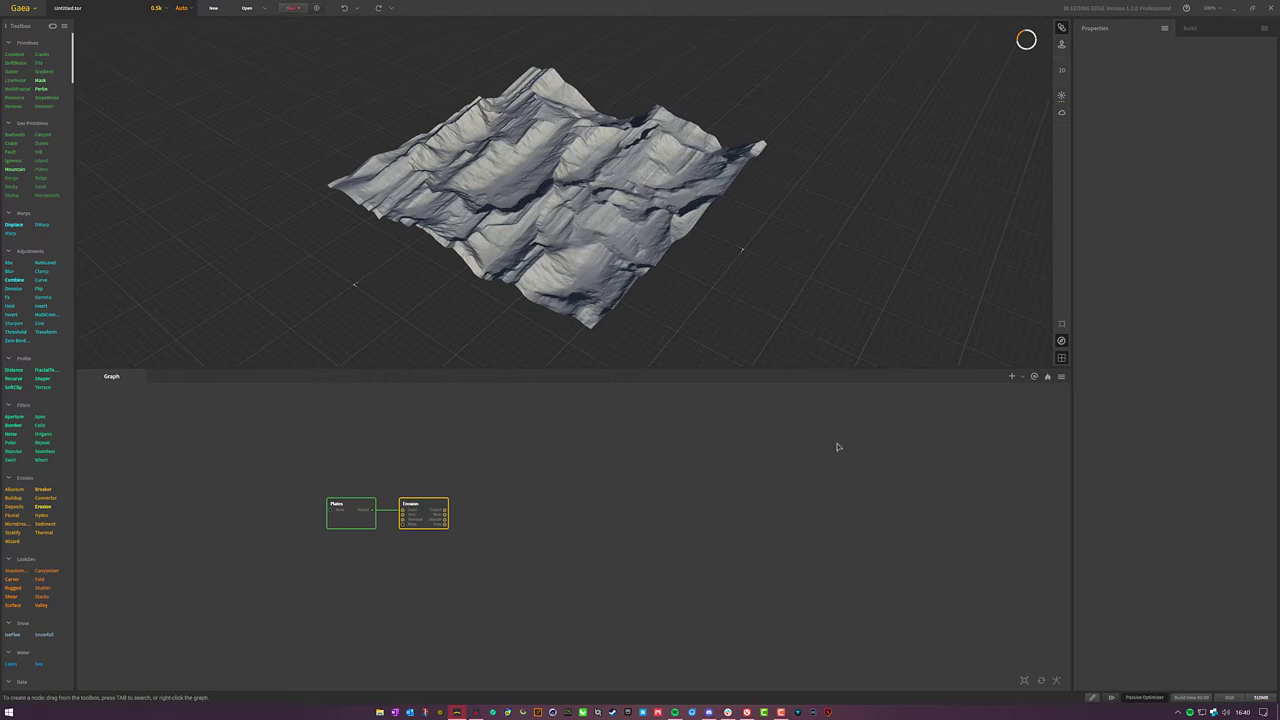
- Orbit to a low front view and open the Animator turntable renderer from the Build menu
left_click_drag(537, 207, 705, 207)
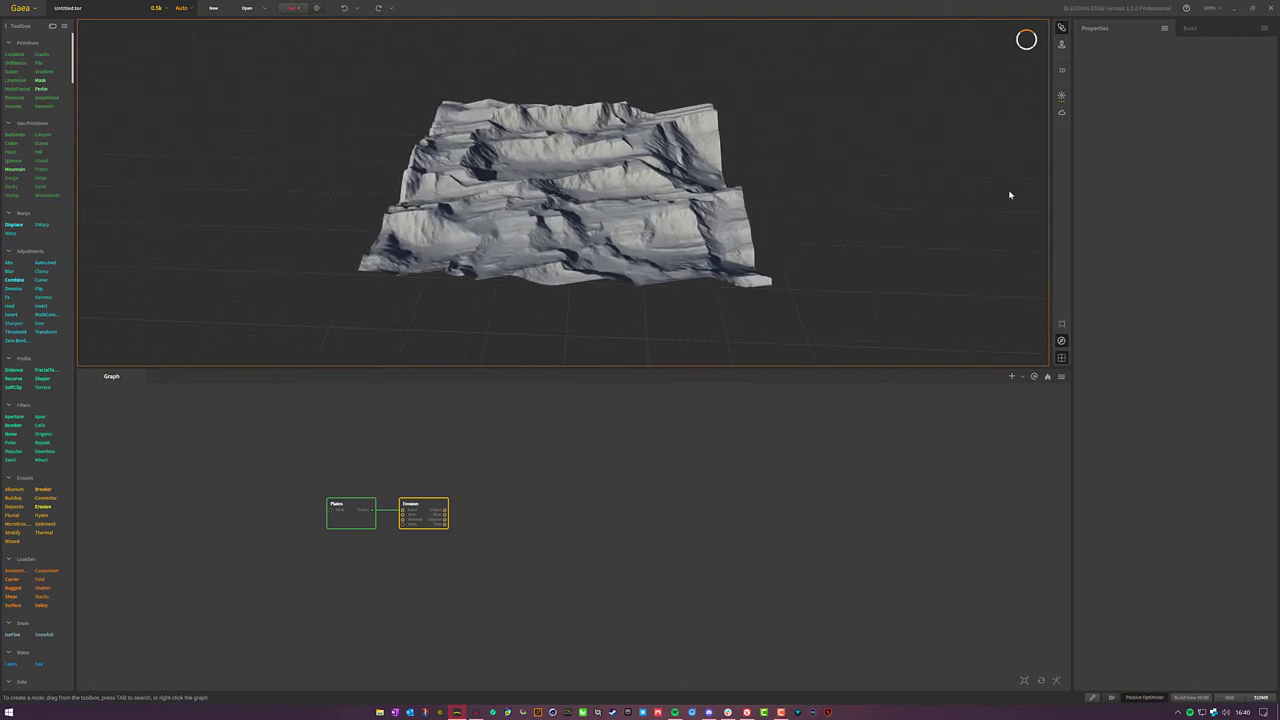
left_click(1263, 30)
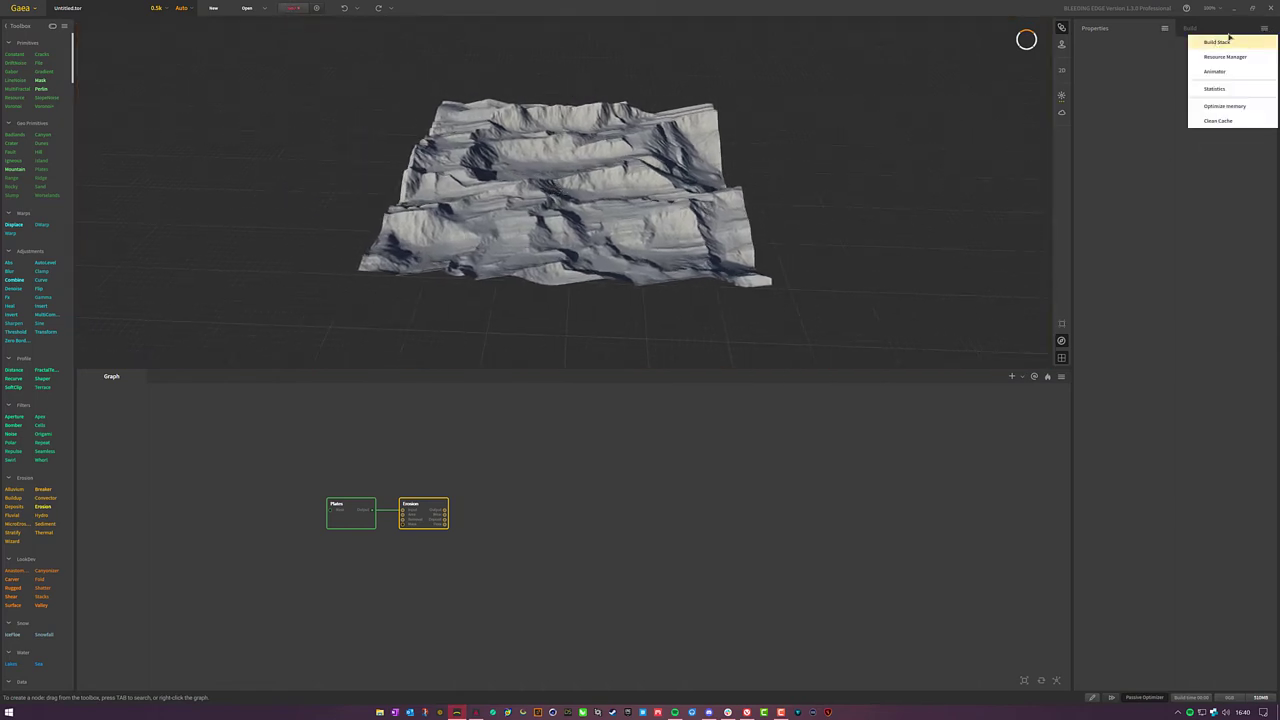
left_click(1229, 74)
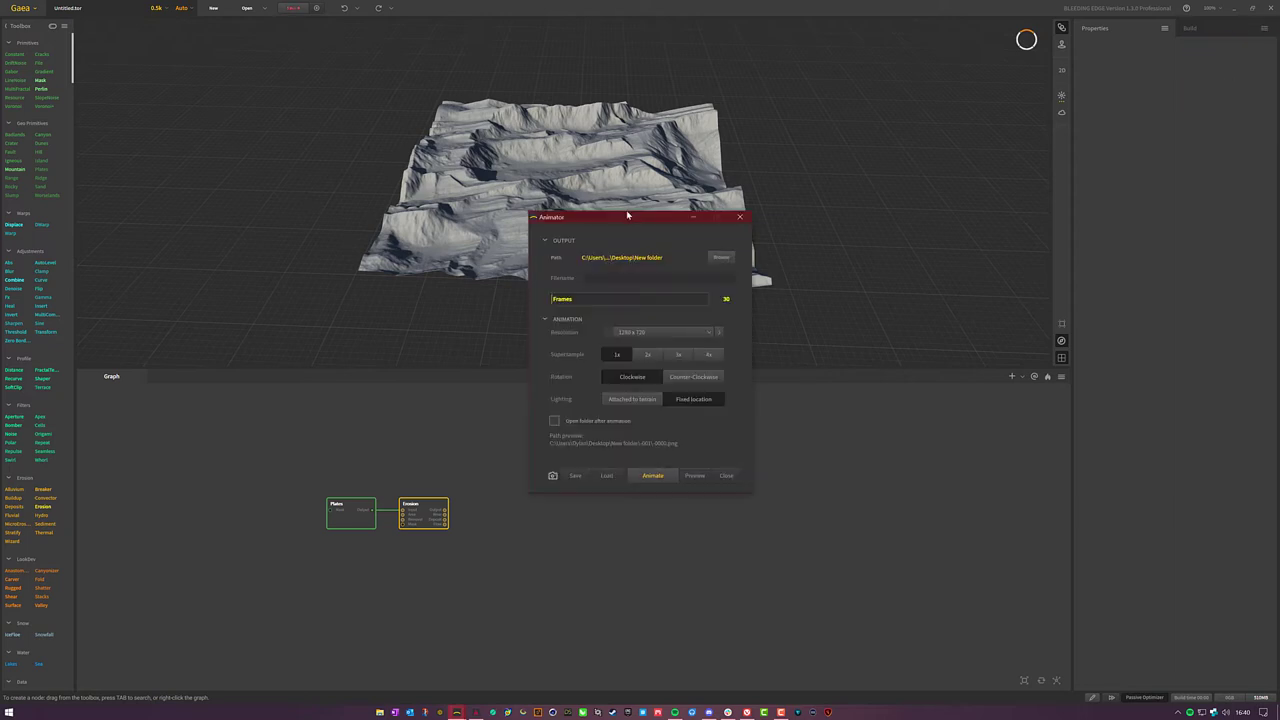
left_click_drag(616, 223, 640, 263)
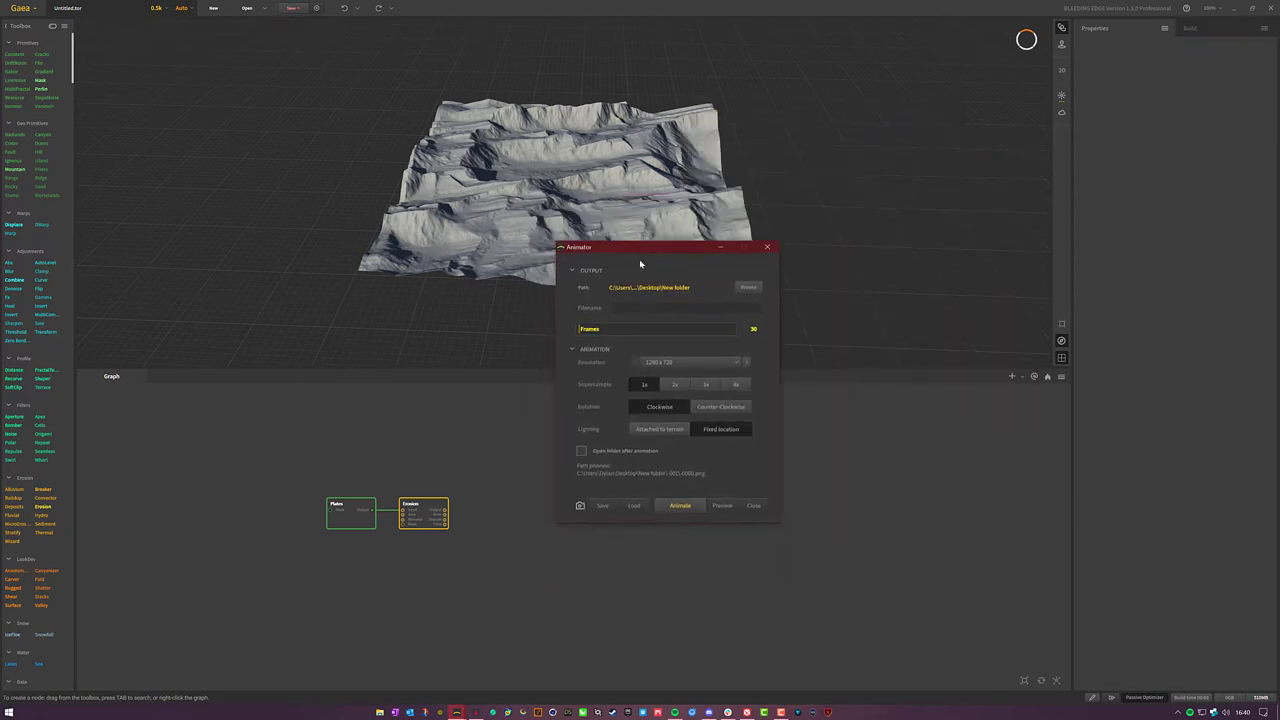
- Keep the Desktop's New folder as the Animator output folder
left_click(748, 287)
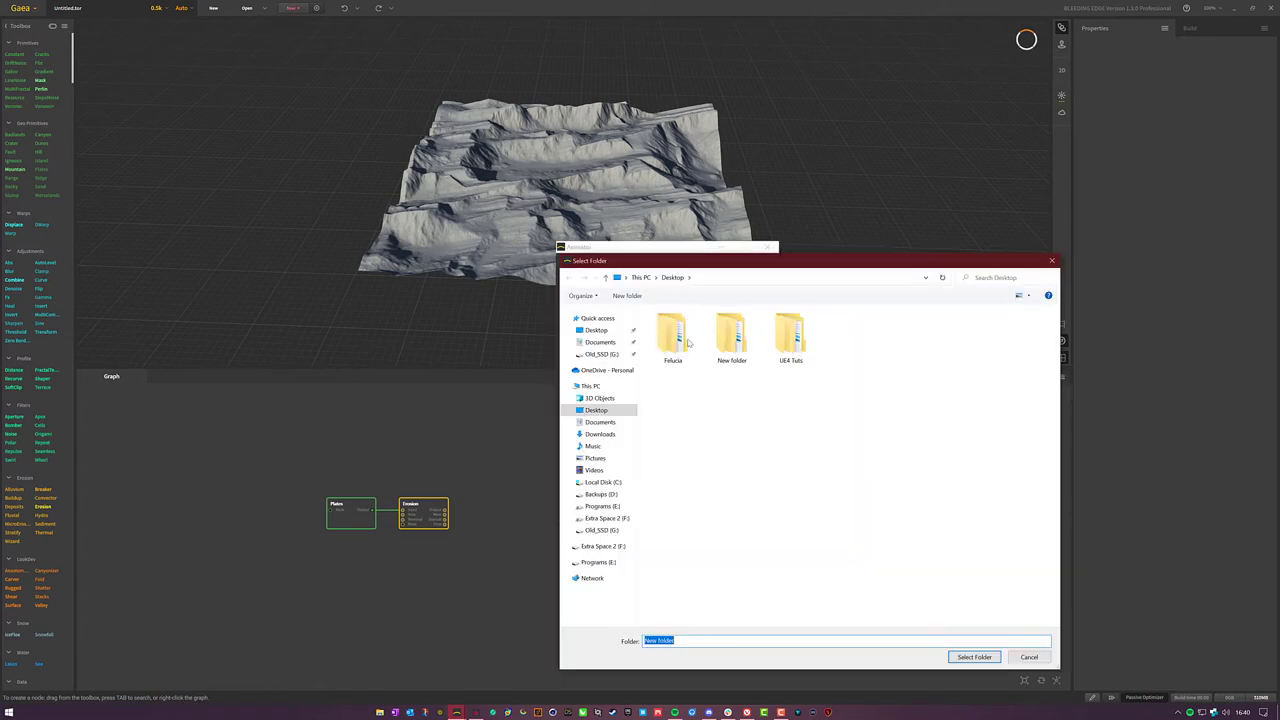
double_click(731, 336)
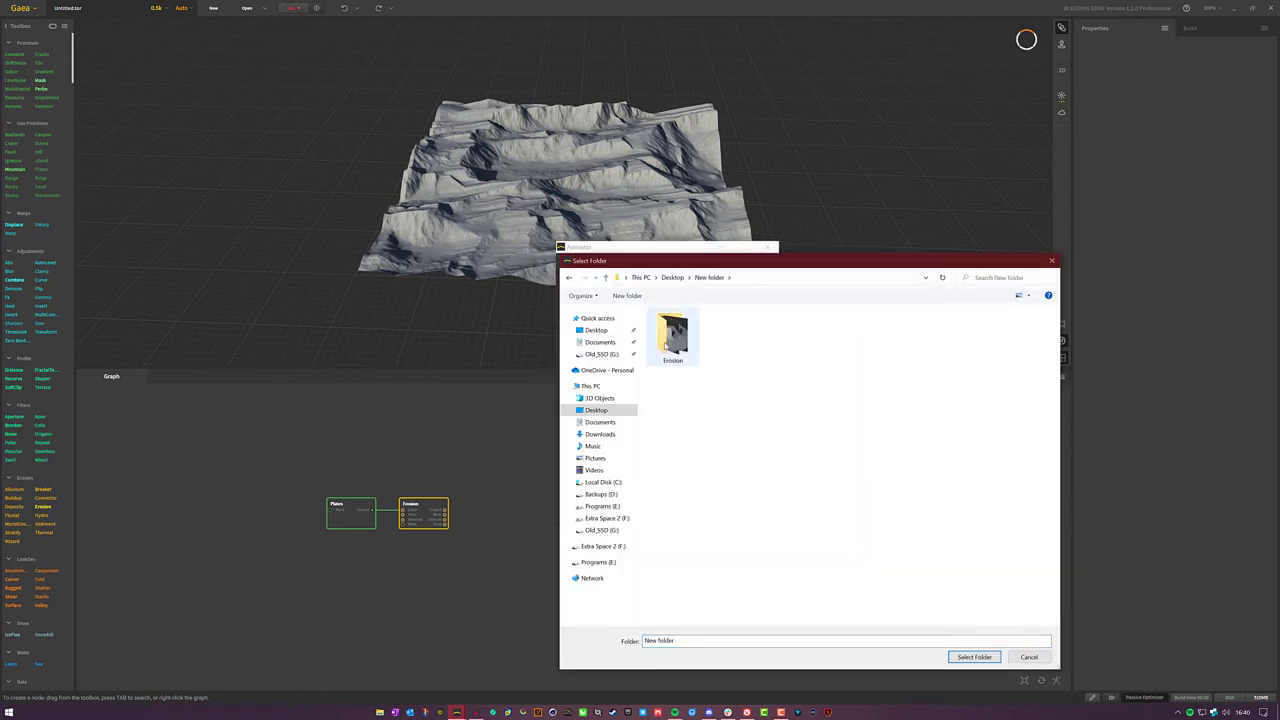
left_click(672, 338)
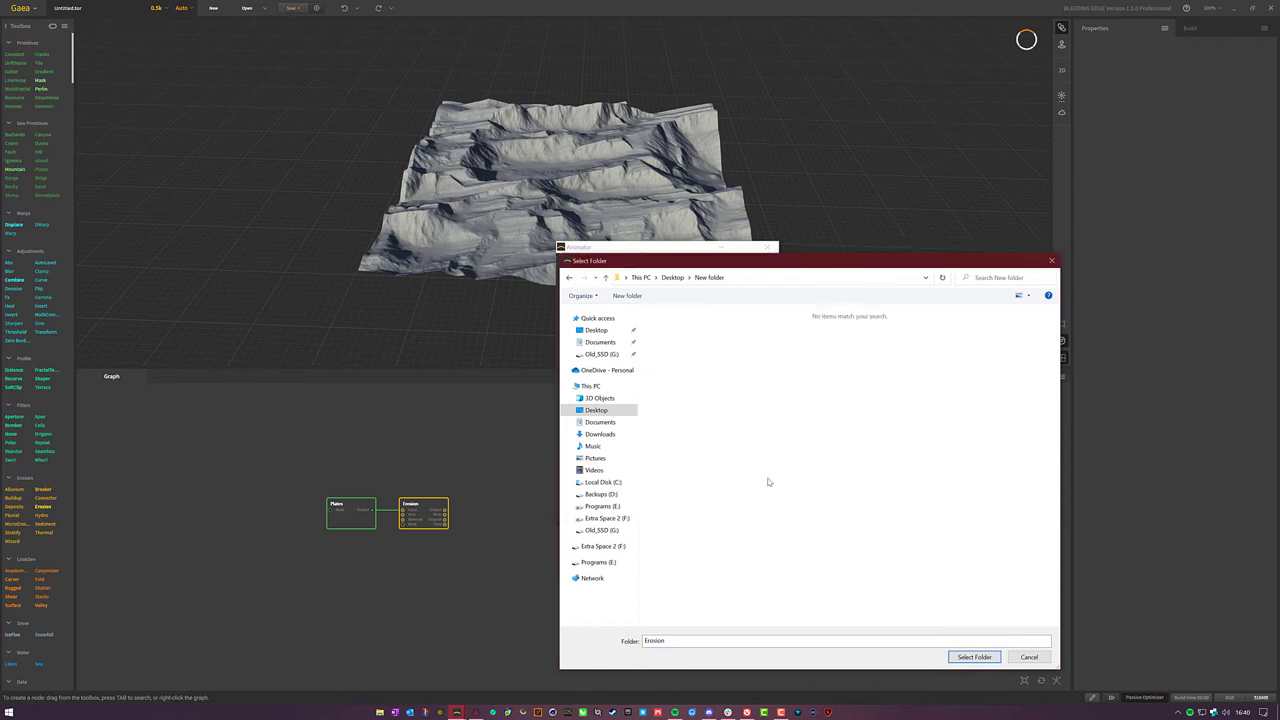
left_click(1051, 260)
- Name the output files 'dfgghj' and set the frame count to 60
type("dfgghj")
key("Tab")
type("60")
key("Return")
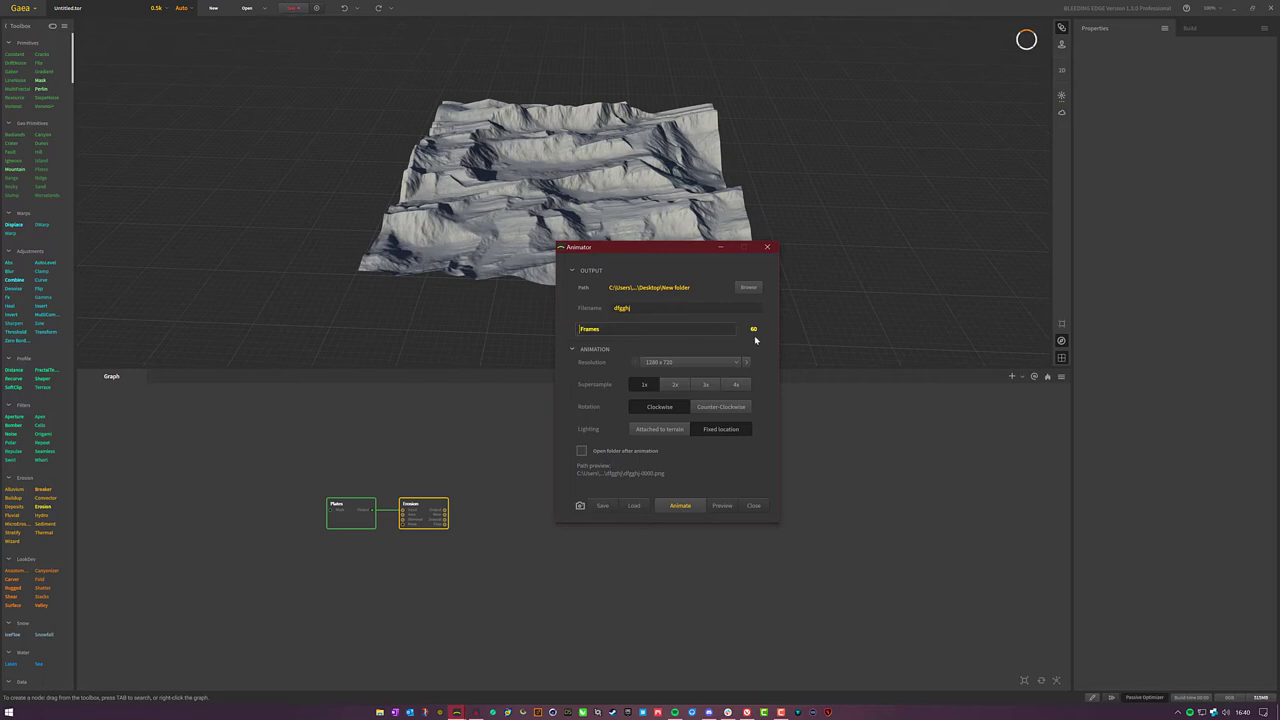
- Change the Animator frame count to 90
left_click(754, 329)
key("BackSpace")
key("Return")
left_click(769, 352)
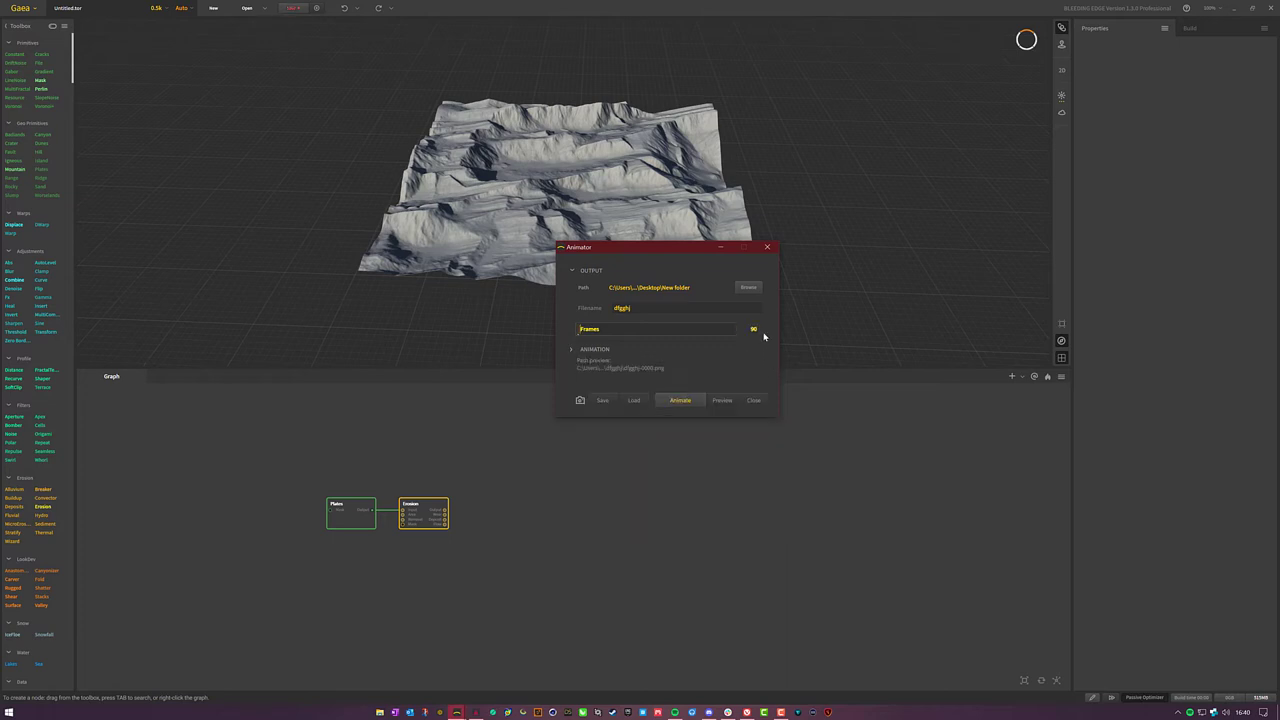
left_click(764, 351)
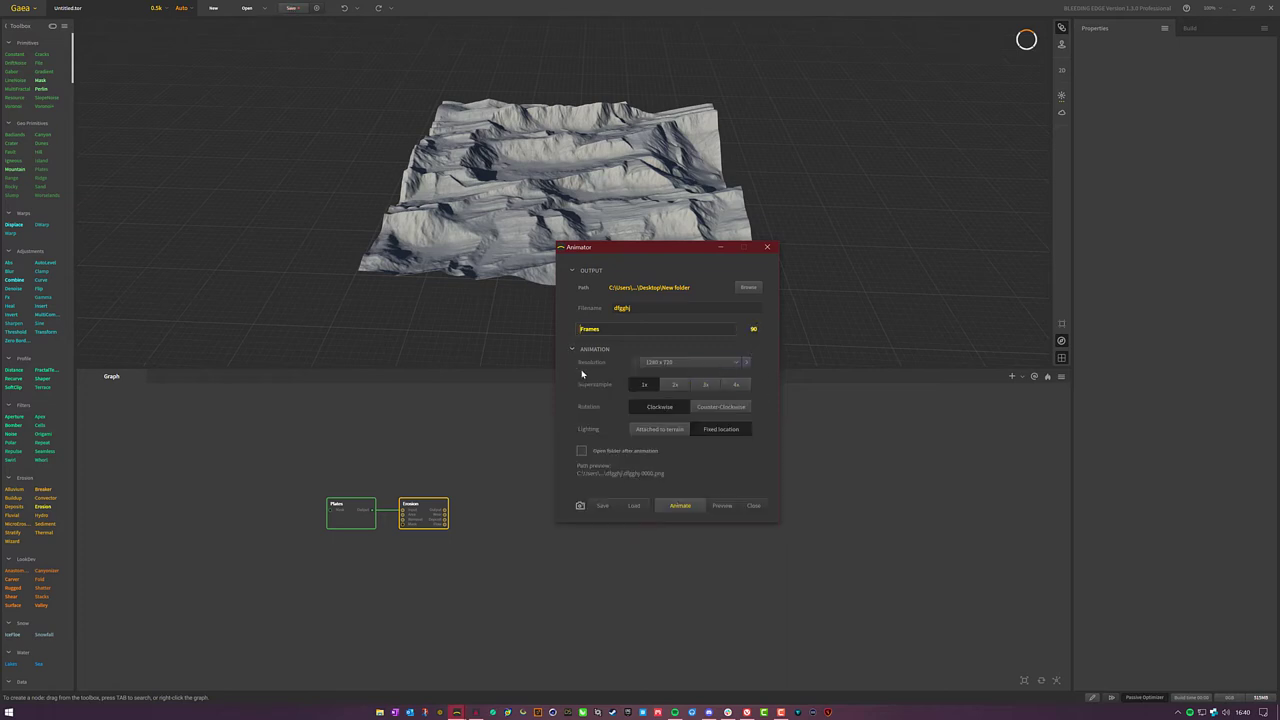
- Try 3840 x 2160 resolution, then settle back on 1280 x 720
left_click(685, 362)
left_click(685, 378)
left_click(675, 363)
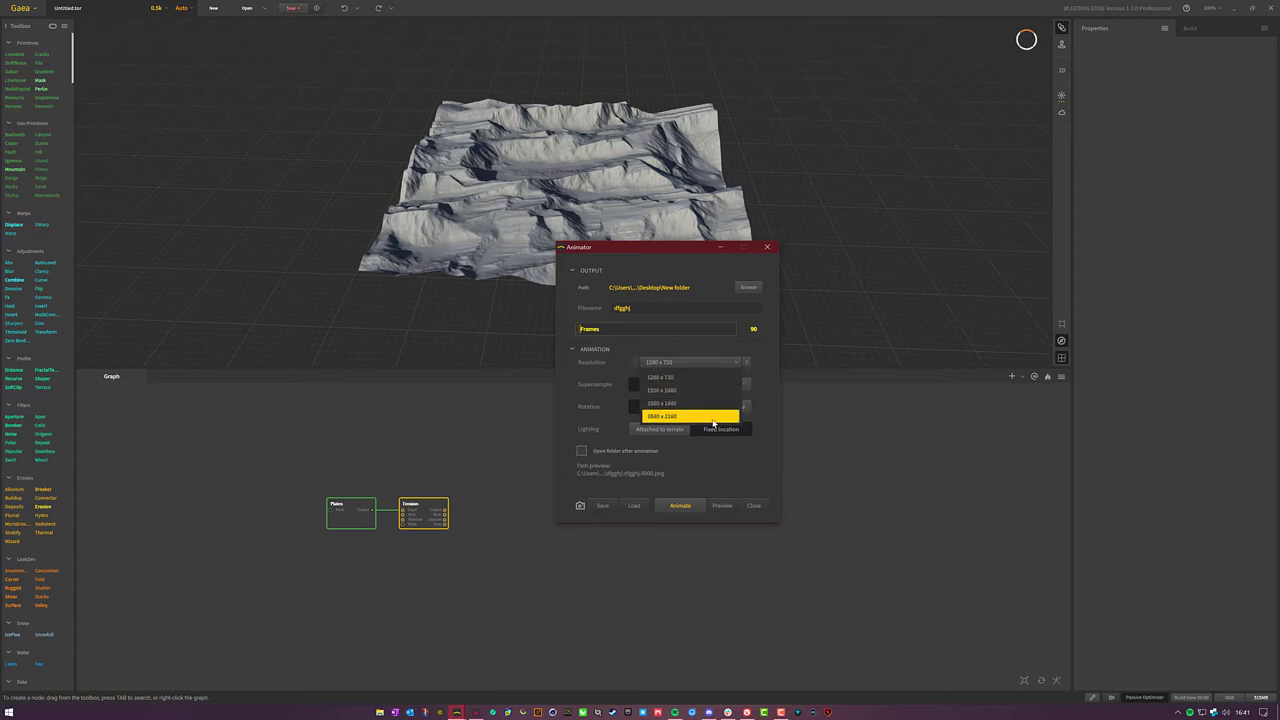
left_click(737, 400)
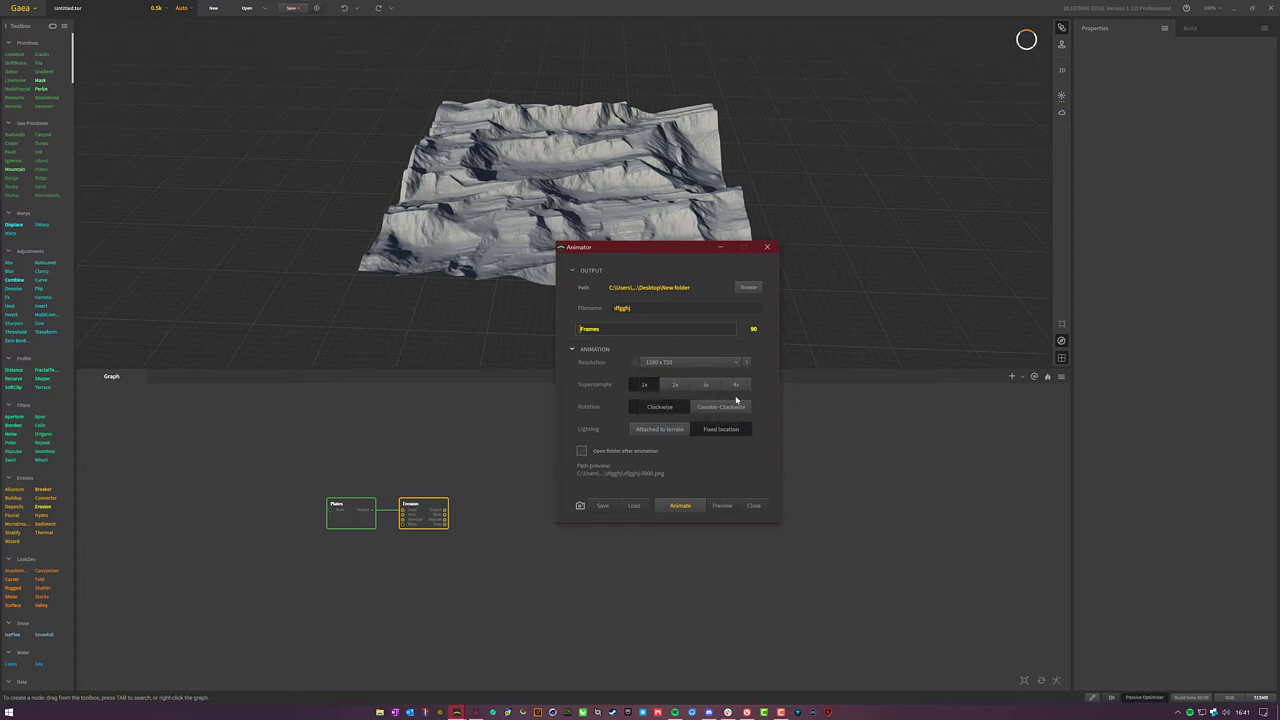
left_click(670, 365)
left_click(671, 415)
left_click(676, 364)
left_click(680, 377)
- Set the turntable Lighting to Fixed location
mouse_move(626, 222)
left_mouse_down()
mouse_move(612, 223)
mouse_move(628, 243)
left_mouse_up()
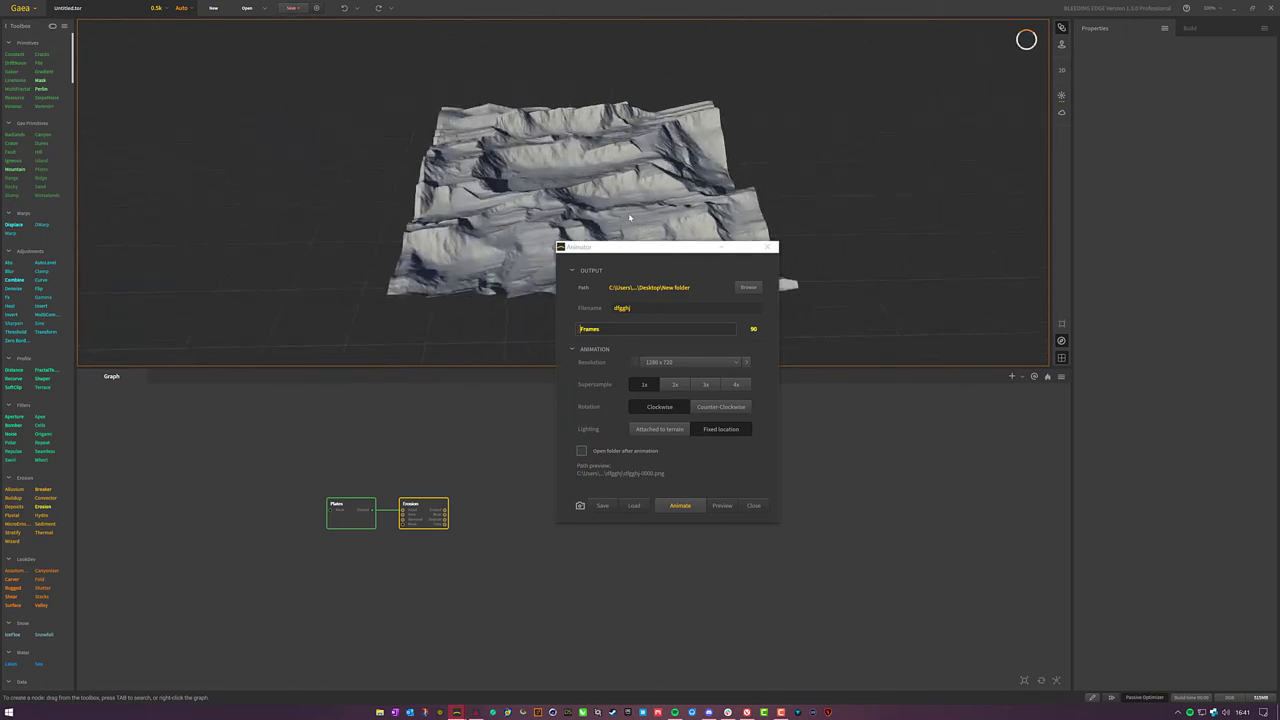
left_click(661, 432)
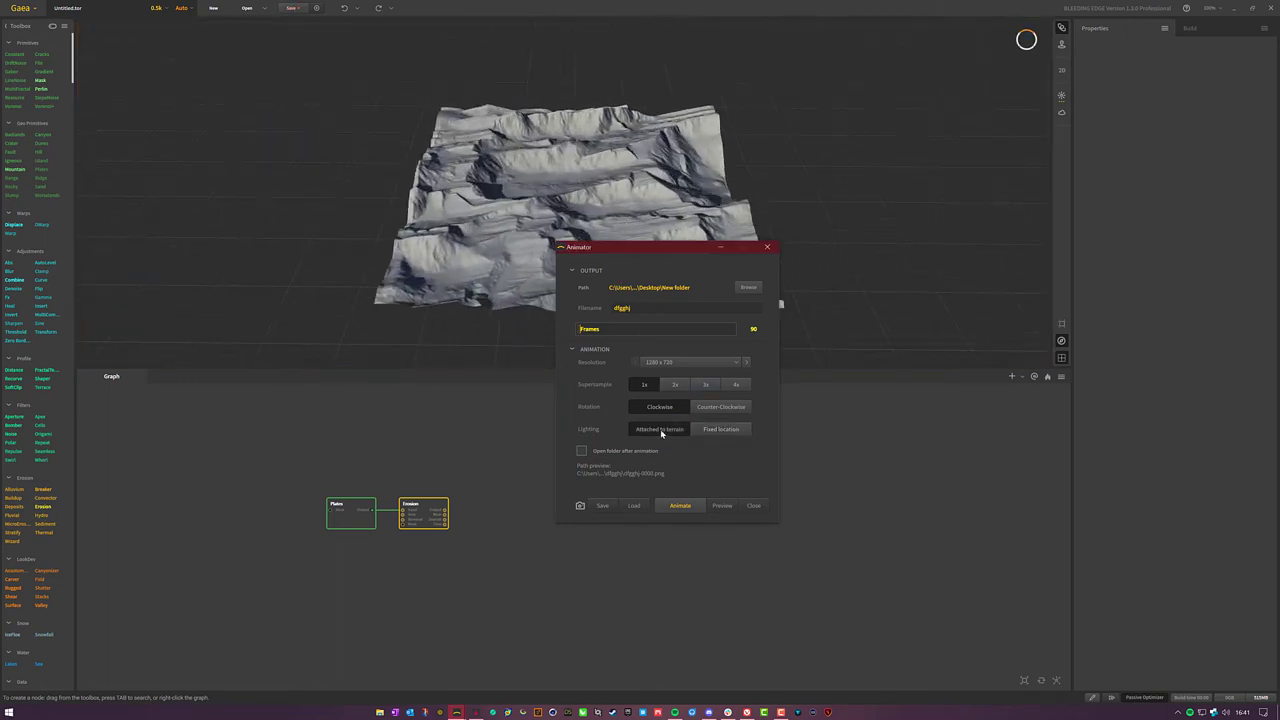
left_click(721, 432)
- Preview the turntable, then render all 90 frames to the New folder
left_click(721, 505)
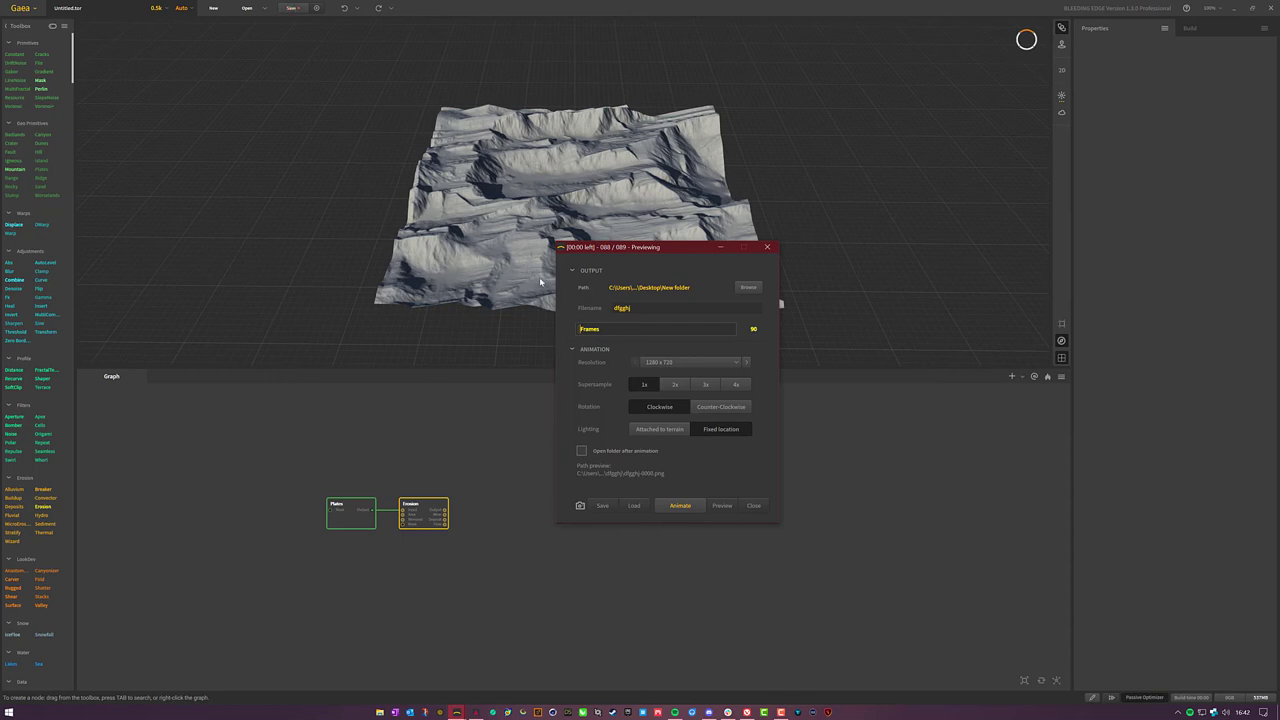
left_click(543, 236)
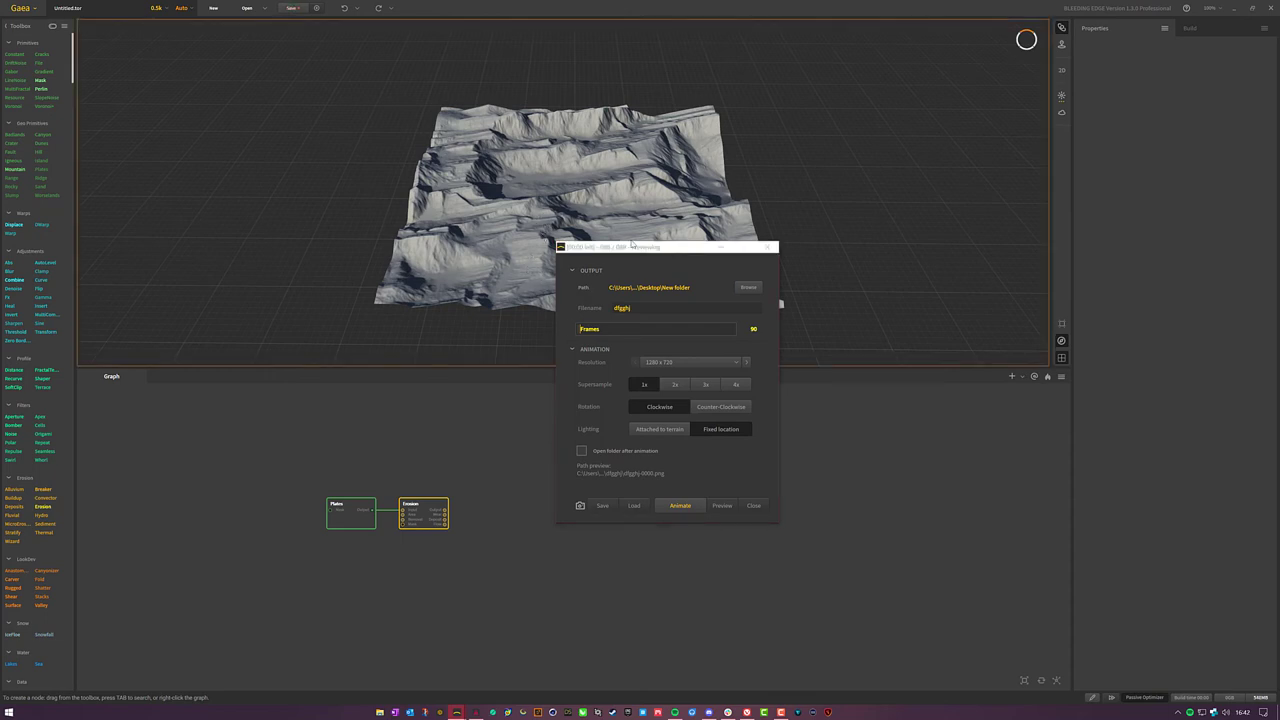
left_click_drag(640, 247, 747, 231)
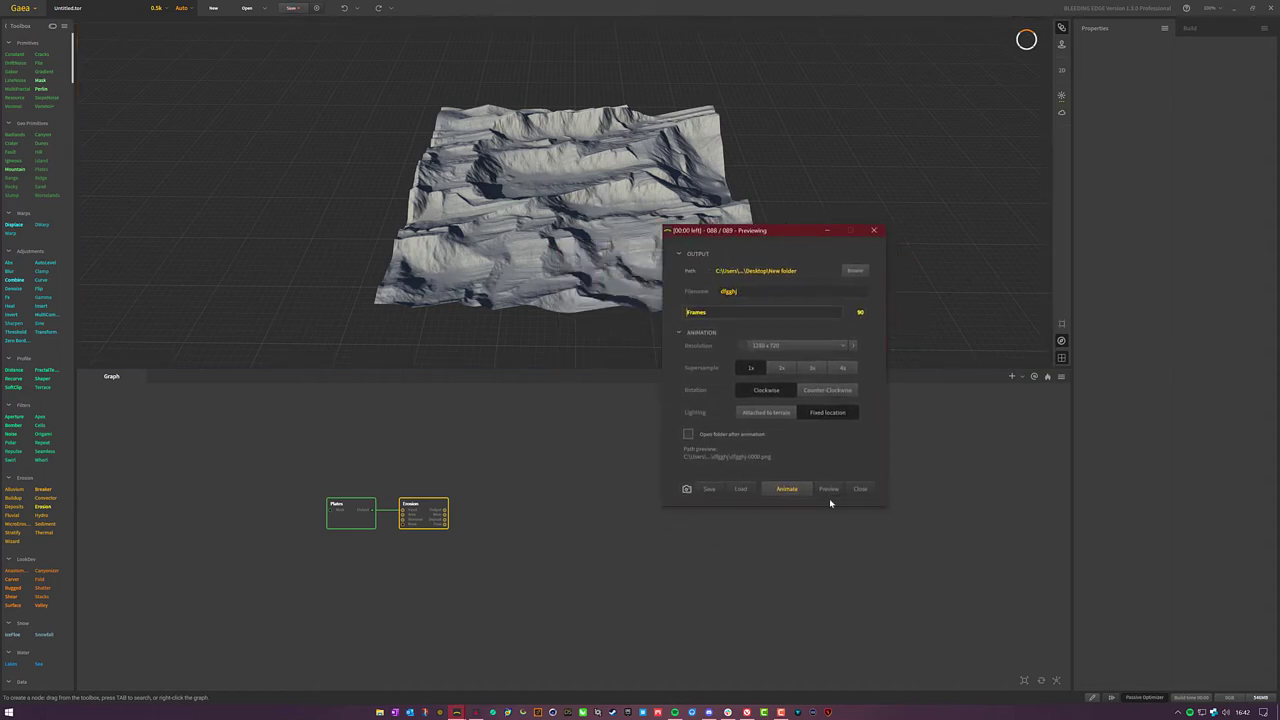
left_click(786, 488)
- In VirtualDub, start opening a video file with Files of type set to Image sequence
left_click(598, 712)
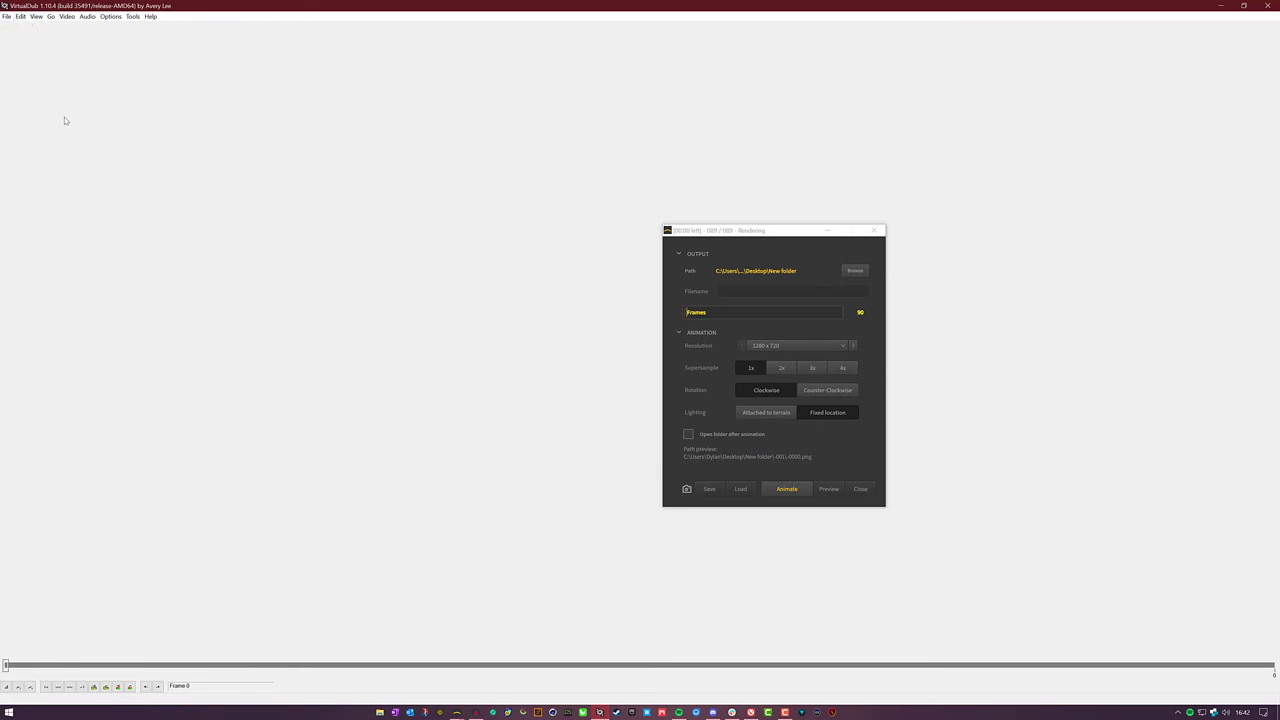
left_click(7, 17)
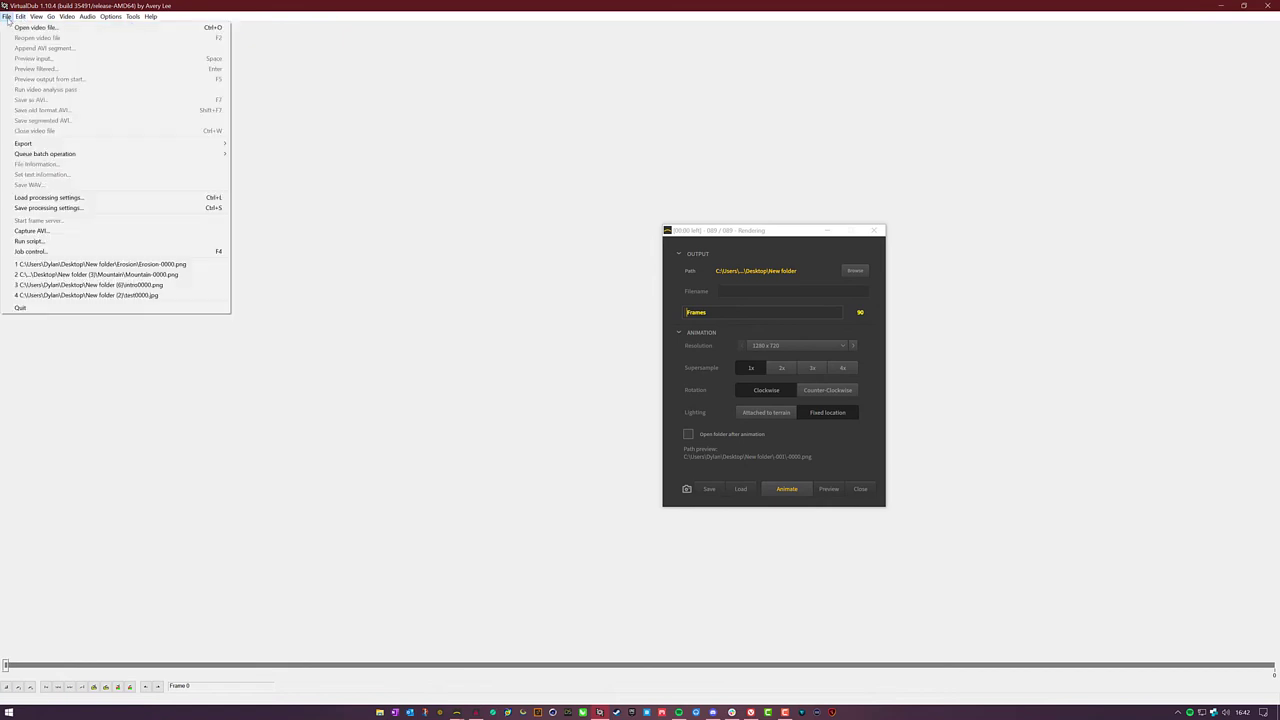
left_click(12, 27)
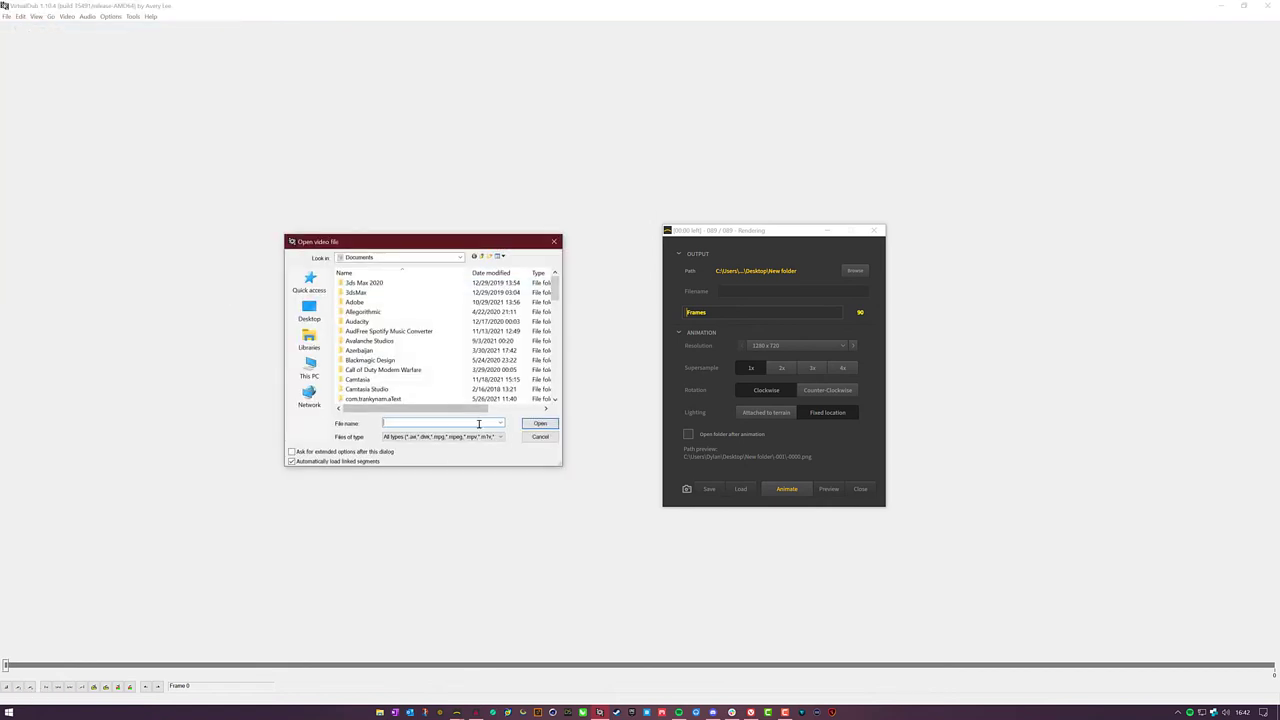
left_click(500, 439)
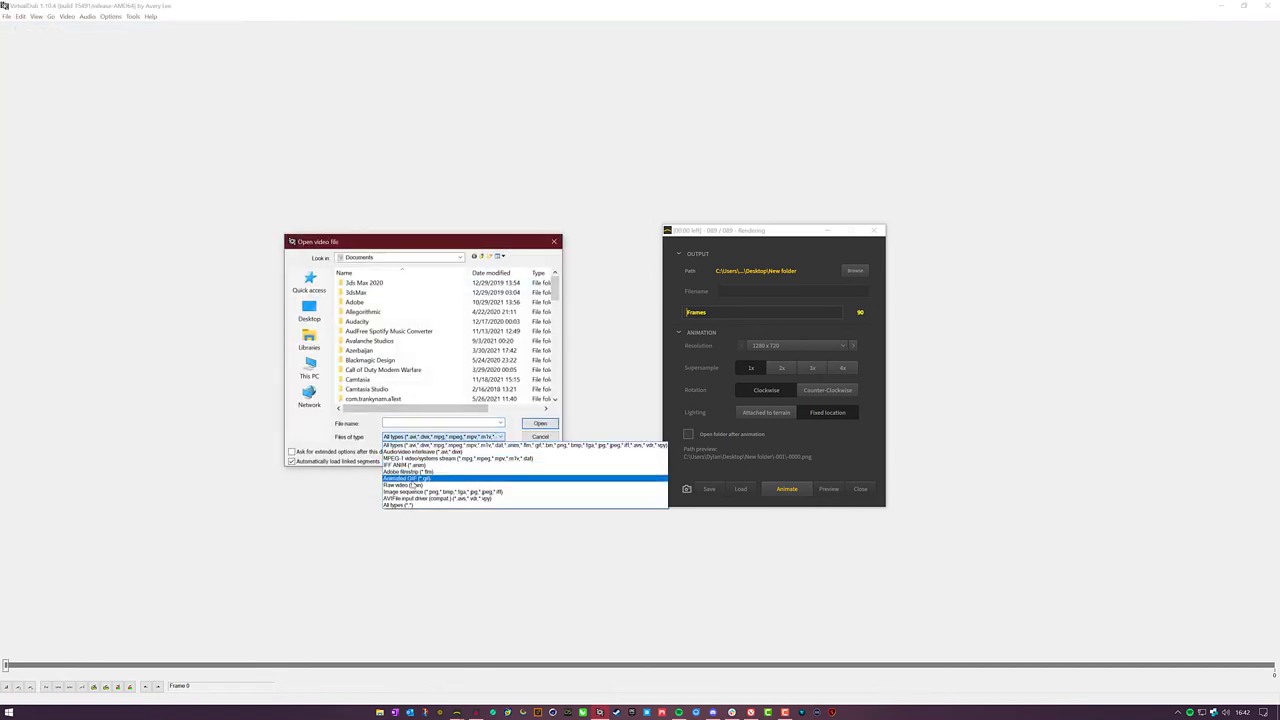
left_click(415, 492)
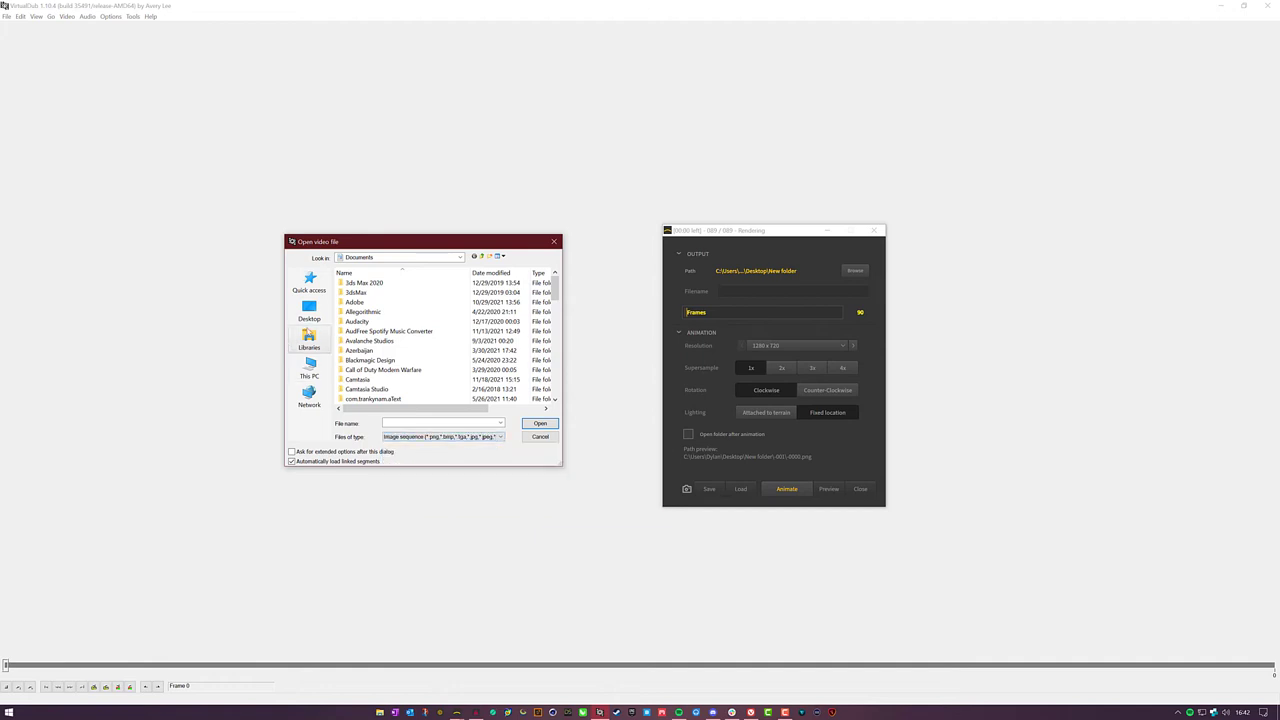
- Load dfgghj-0000.png from Desktop > New folder > dfgghj as a frame sequence
left_click(309, 310)
scroll(390, 350, "down", 3)
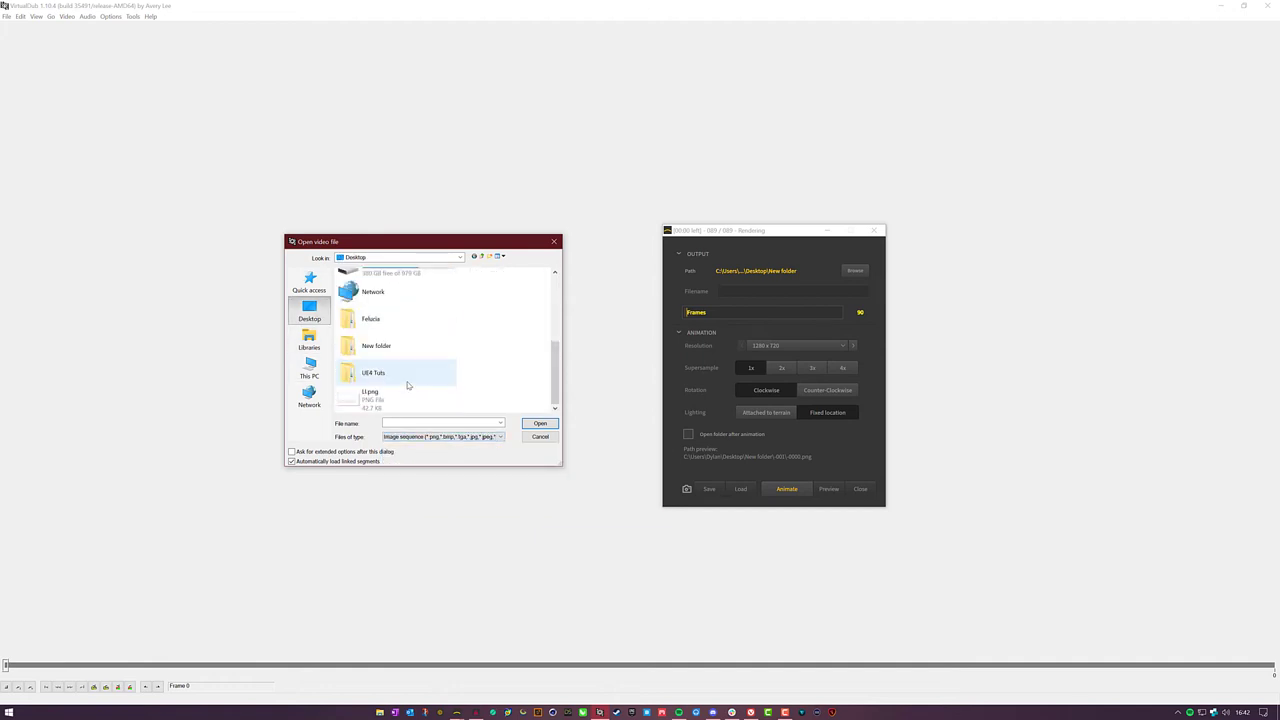
double_click(396, 340)
double_click(358, 283)
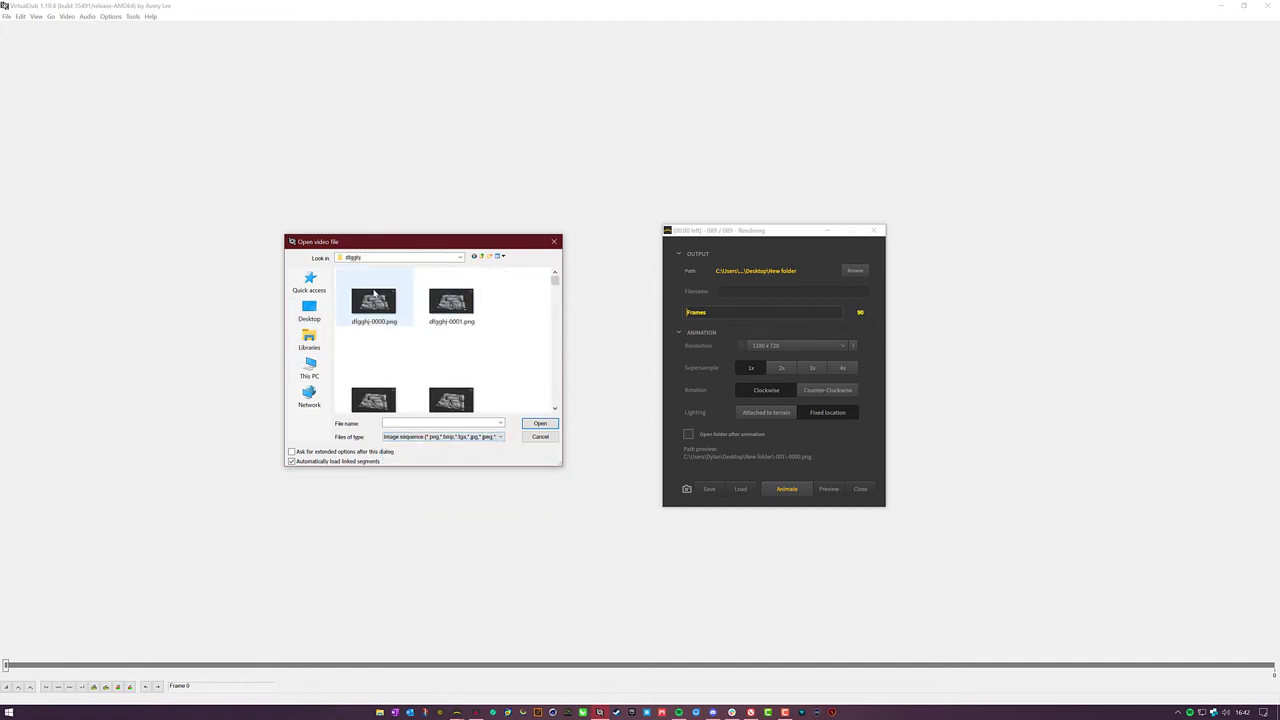
left_click(375, 300)
left_click(540, 423)
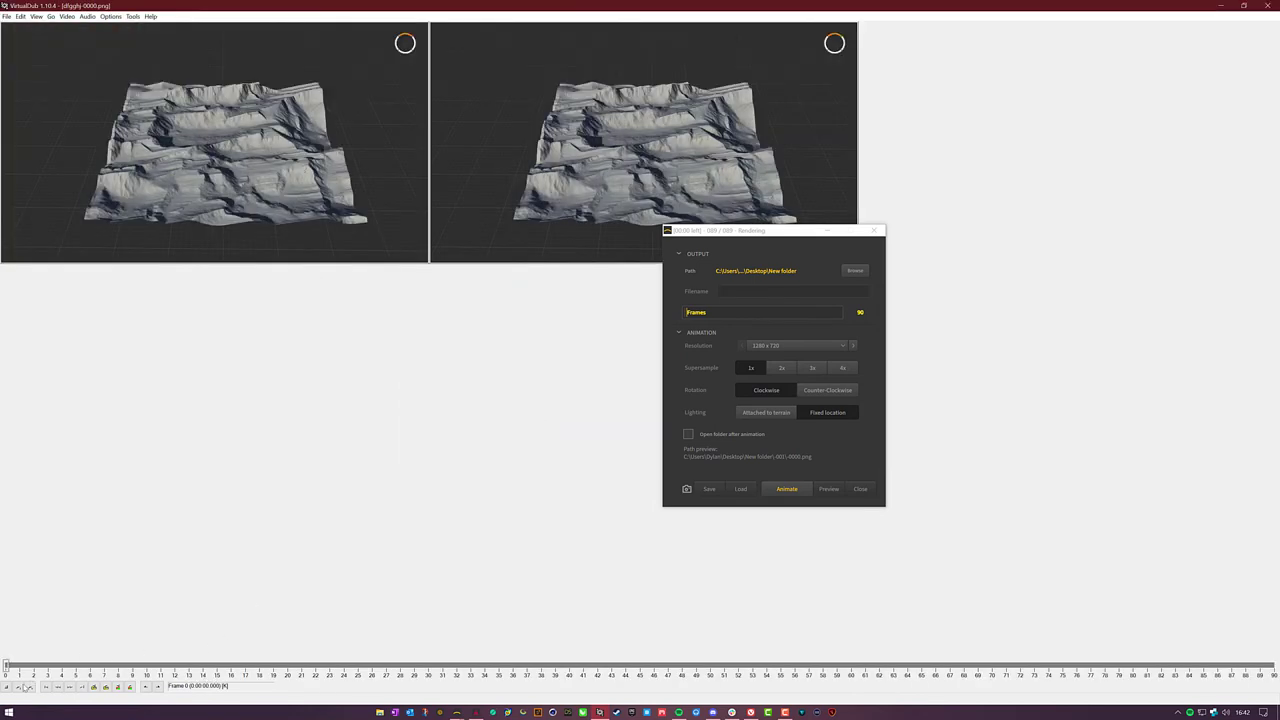
- Play the loaded frame sequence, then stop and rewind to the start
left_click(18, 686)
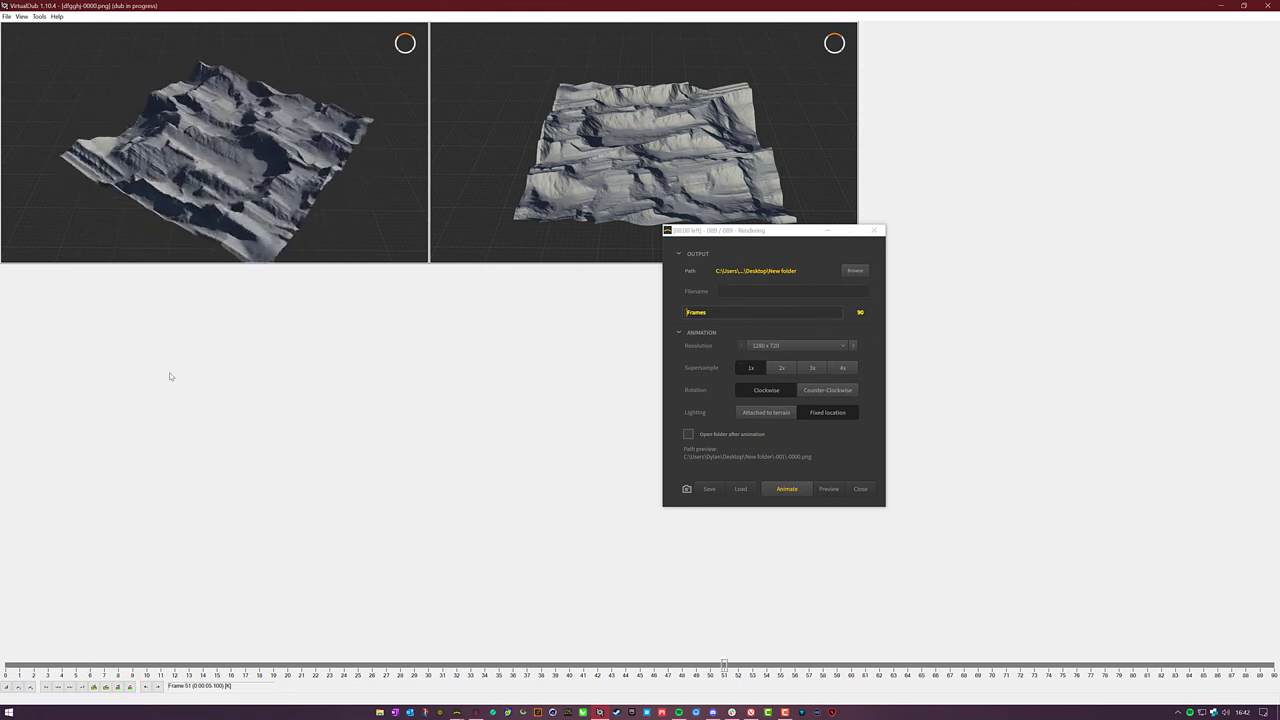
left_click(6, 688)
left_click(47, 688)
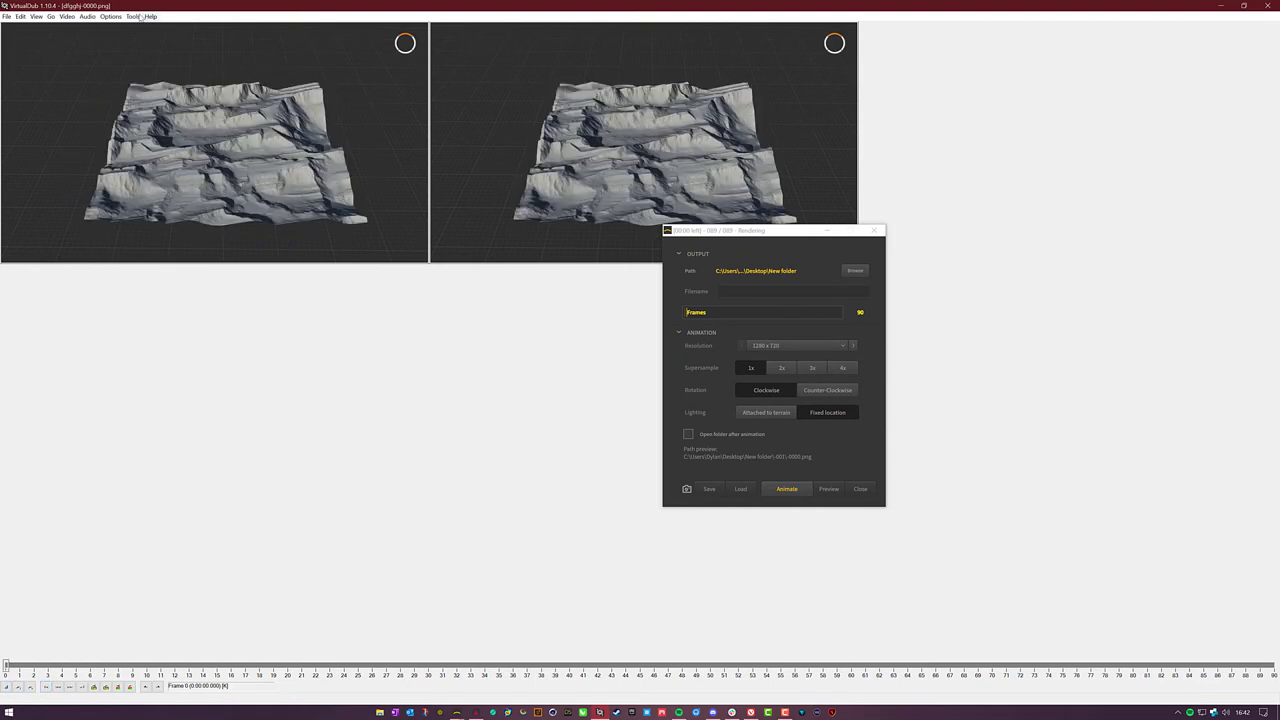
- Change the frame rate to 30 fps and replay the sequence back to frame 0
left_click(69, 17)
left_click(105, 38)
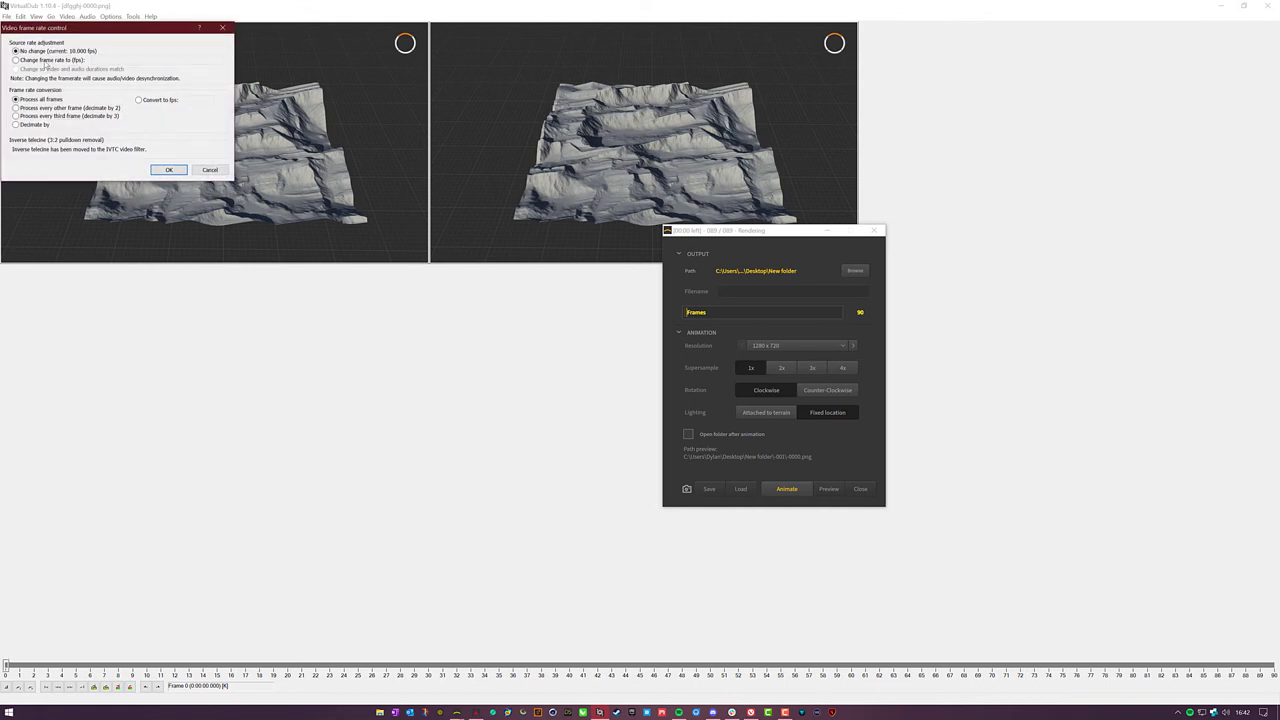
left_click(50, 60)
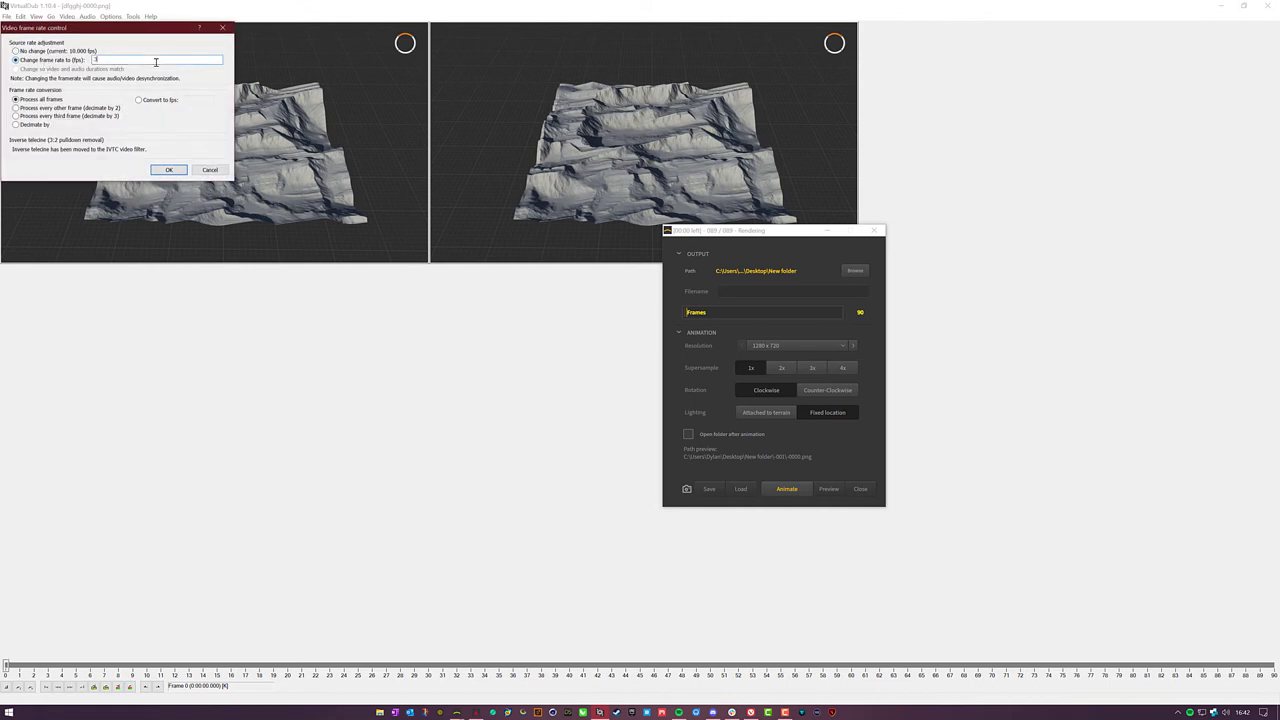
left_click(156, 62)
type("30")
left_click(169, 170)
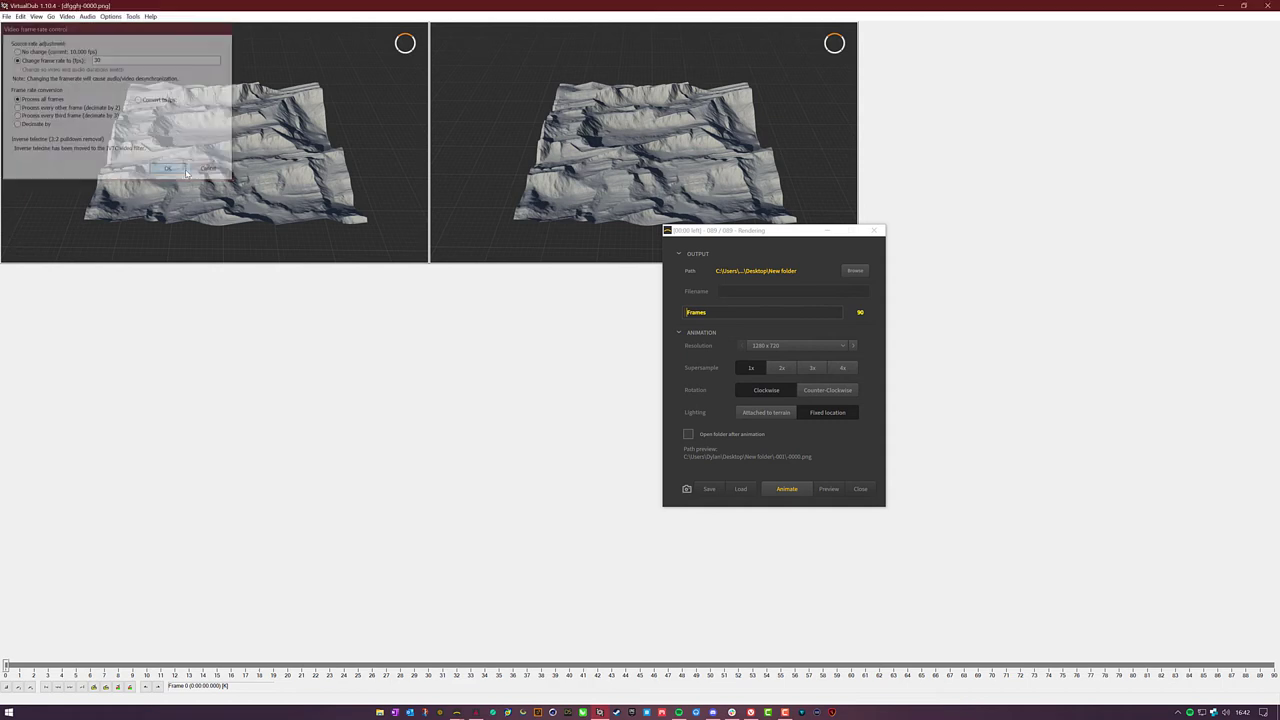
left_click(7, 687)
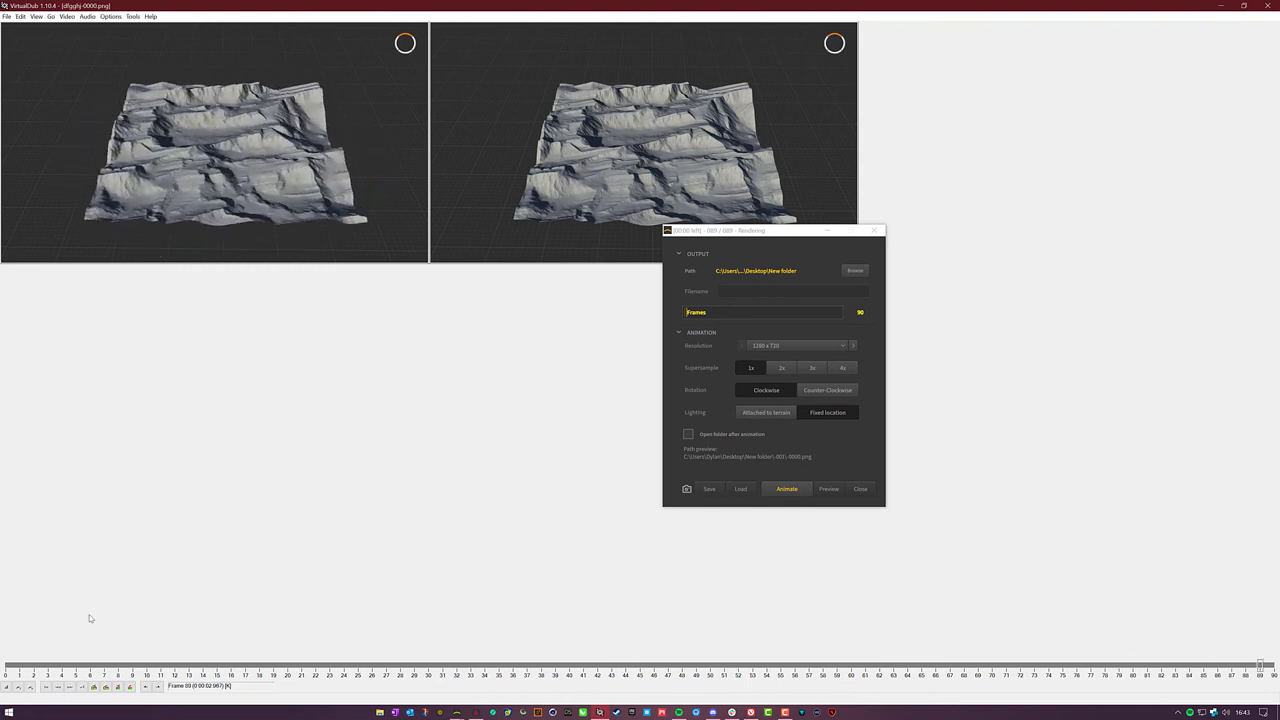
left_click(46, 687)
- Replay the turntable sequence in VirtualDub, close VirtualDub, and move the Rendering window aside
left_click(18, 688)
left_click(1266, 5)
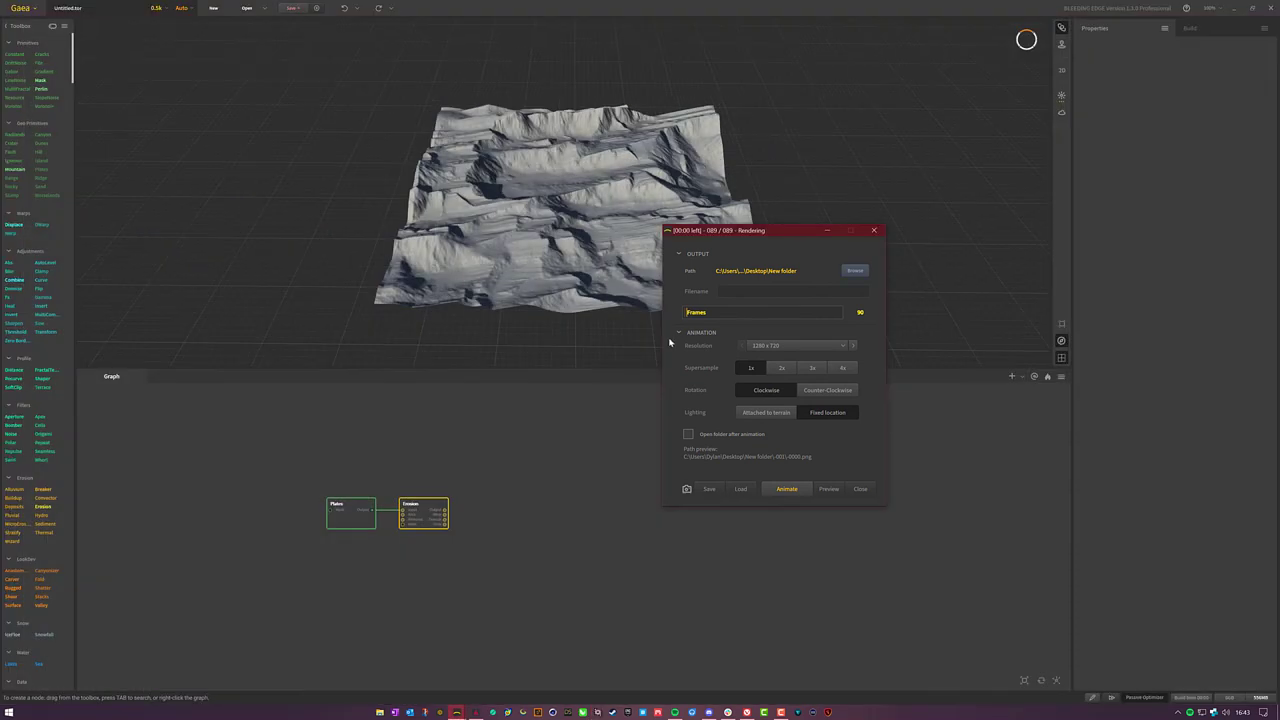
left_click_drag(801, 237, 617, 173)
- Show the Build settings (Normal Build, 2048 resolution) and close the finished Rendering window
left_click(1190, 28)
left_click(1268, 33)
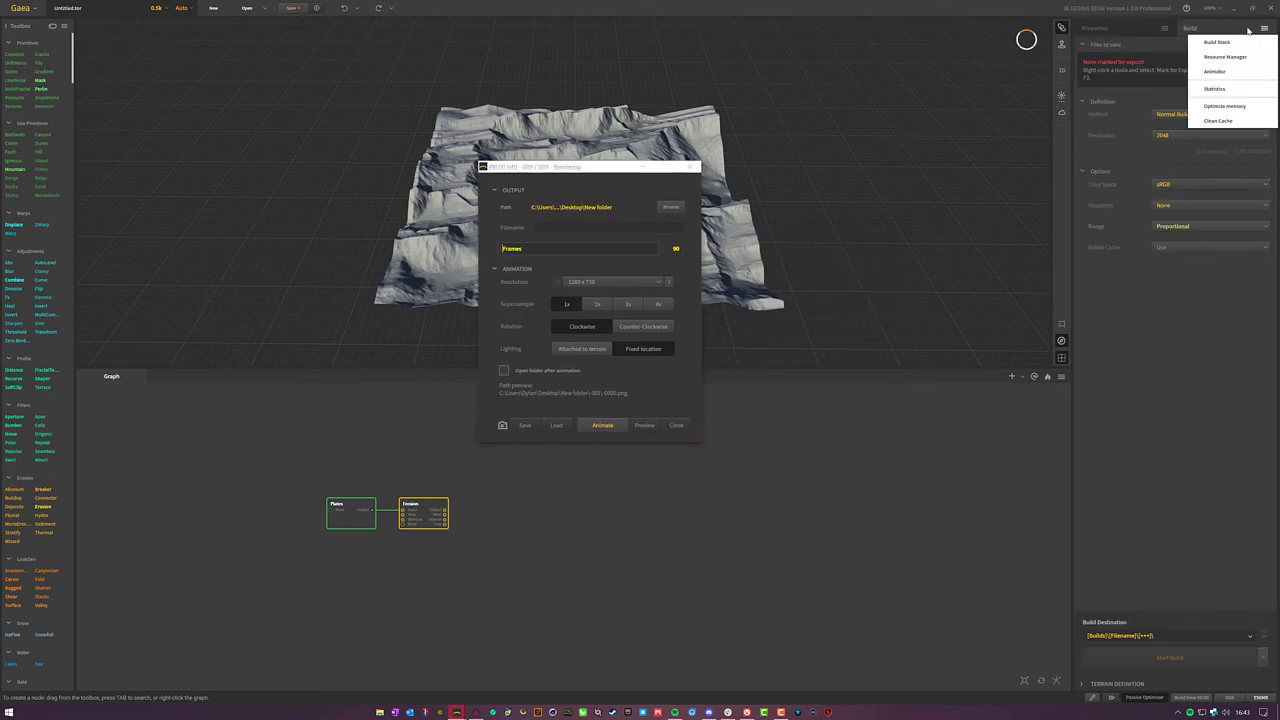
left_click(1198, 334)
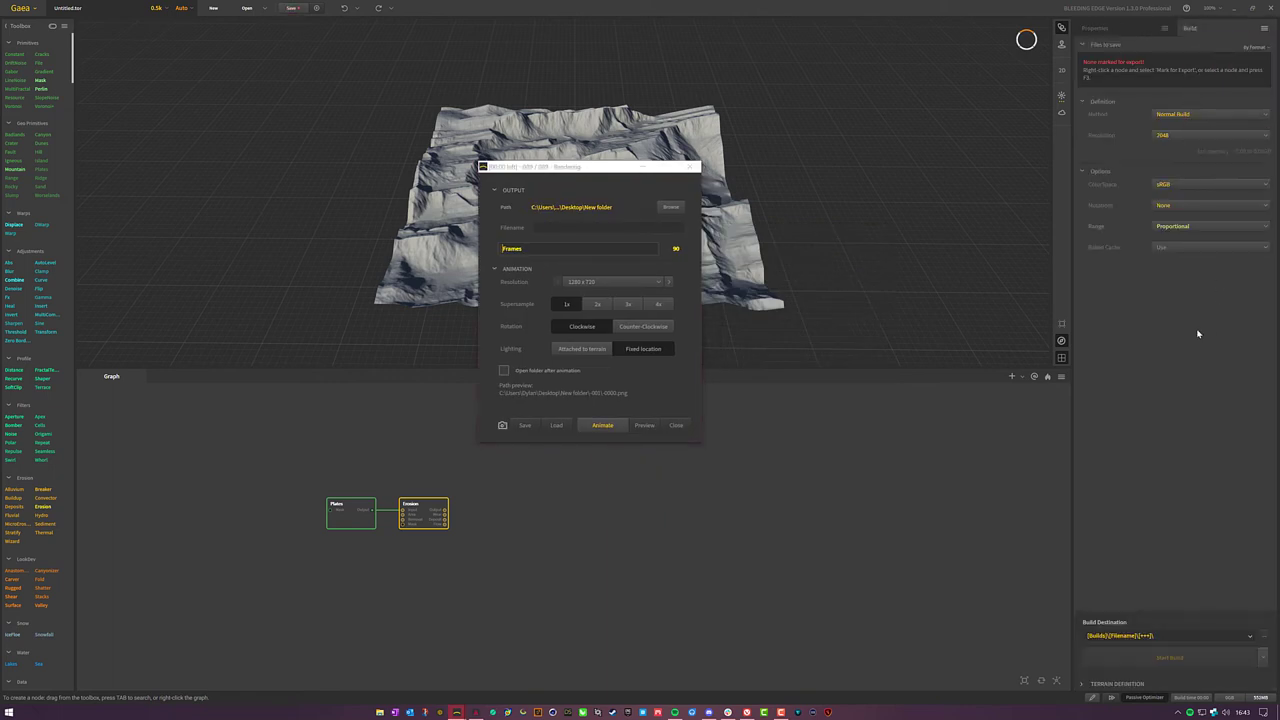
left_click(690, 167)
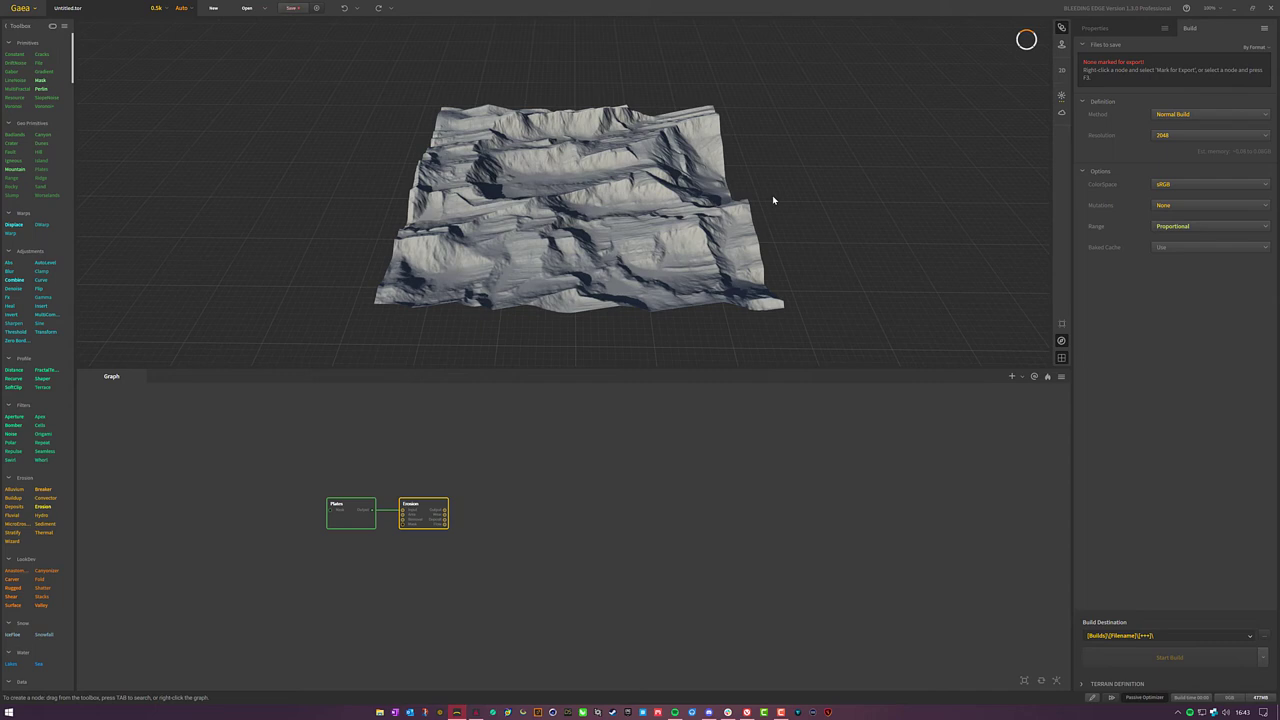
- Add a Repeat node from the graph search and connect the Erosion output to it
right_click(644, 510)
left_click(654, 463)
right_click(601, 448)
type("repeat")
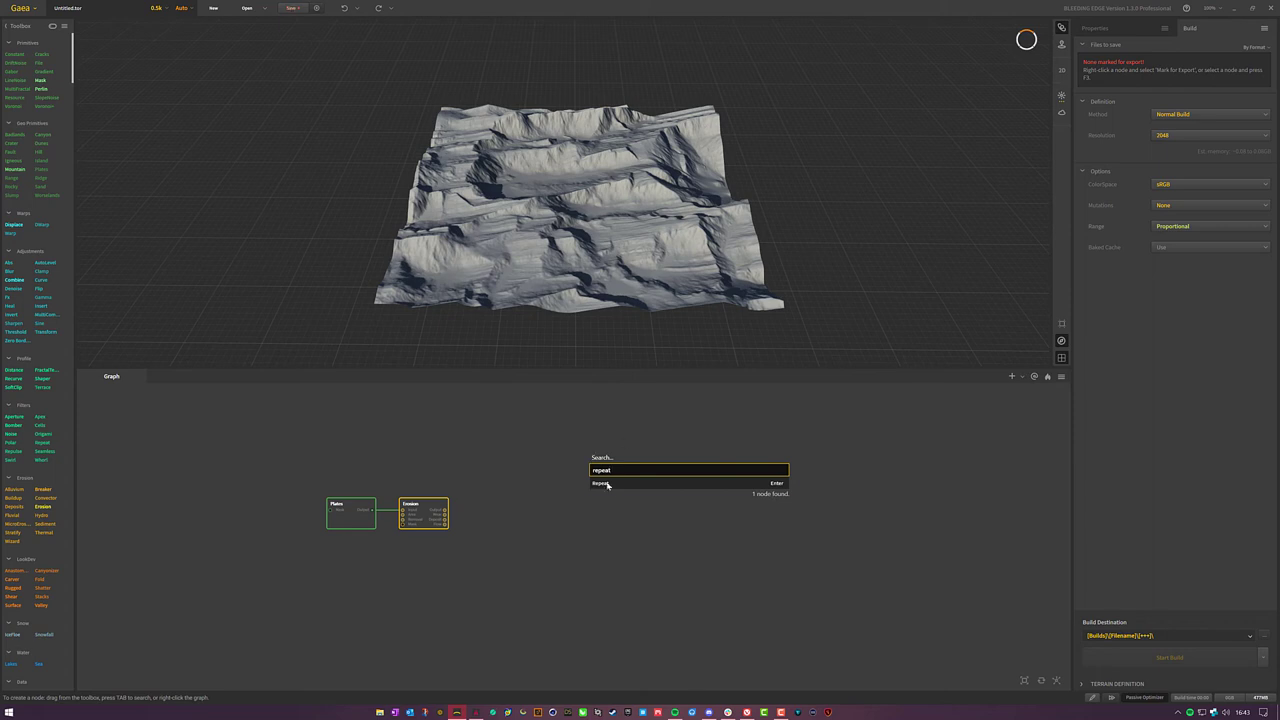
left_click(604, 484)
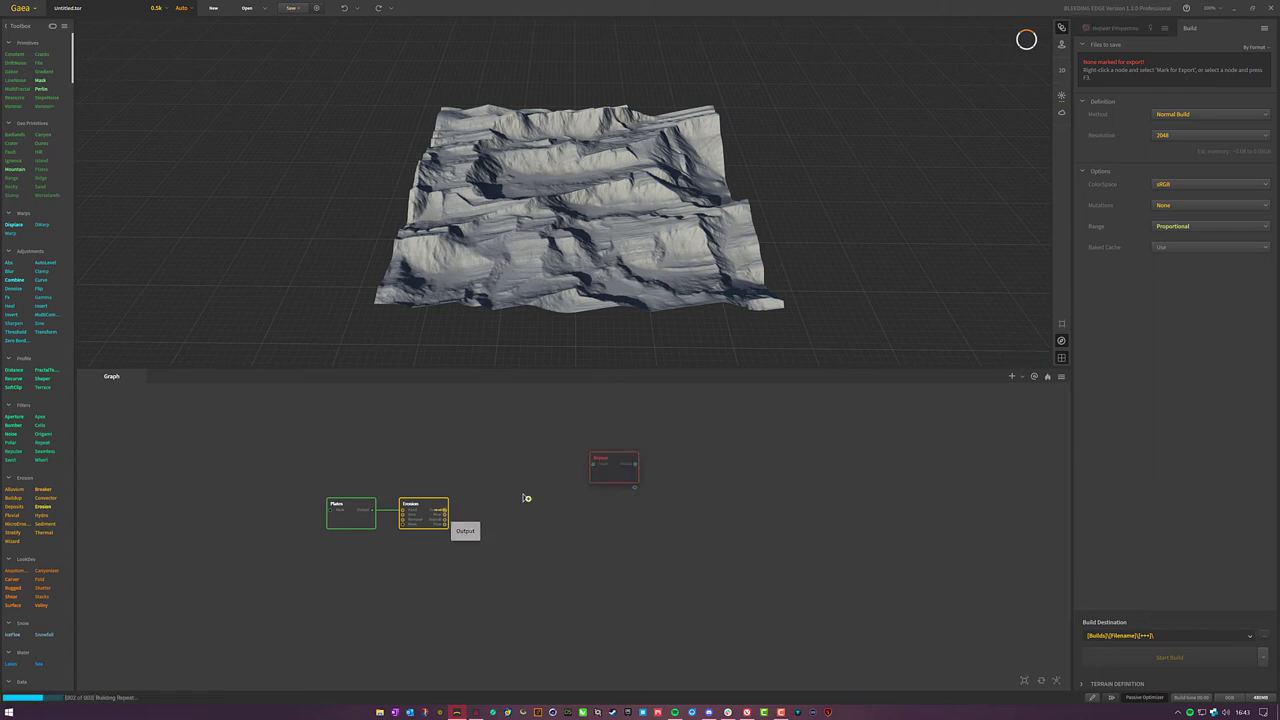
left_click_drag(547, 490, 497, 516)
- Set the Repeat node's Tiles to 10 and orbit to inspect the densely tiled terrain
left_click_drag(620, 300, 605, 342)
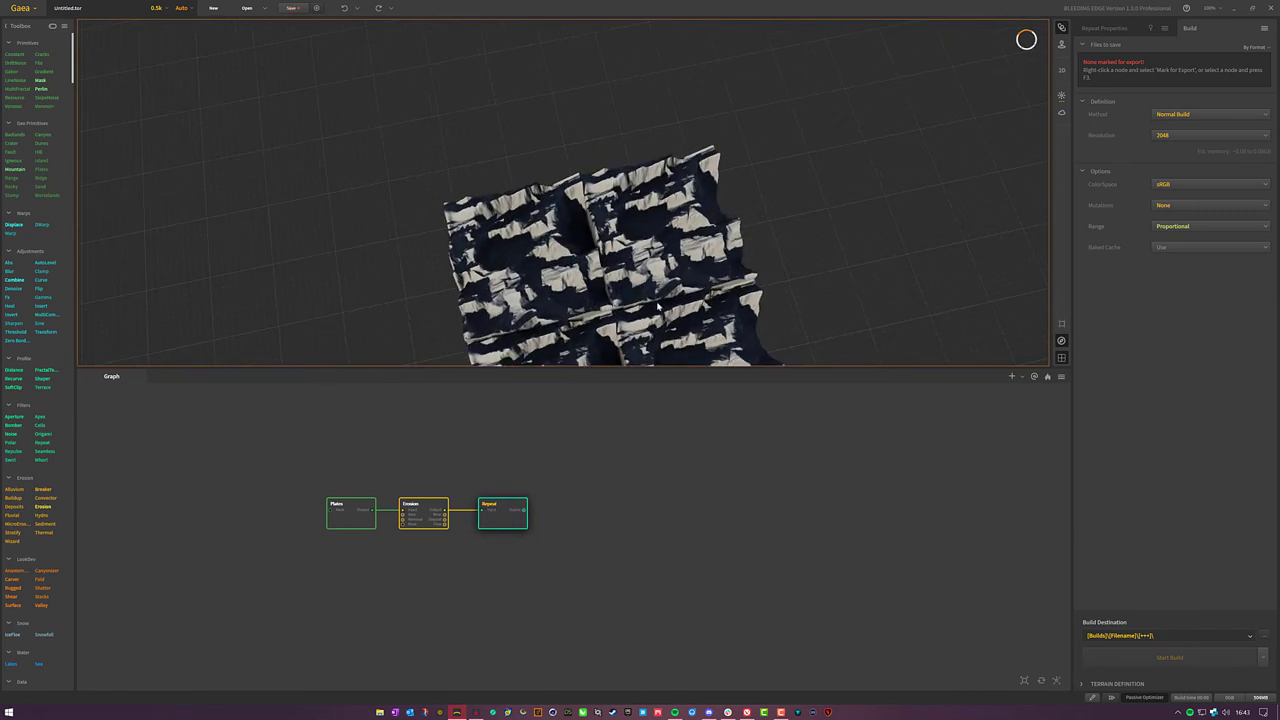
left_click_drag(598, 293, 592, 337)
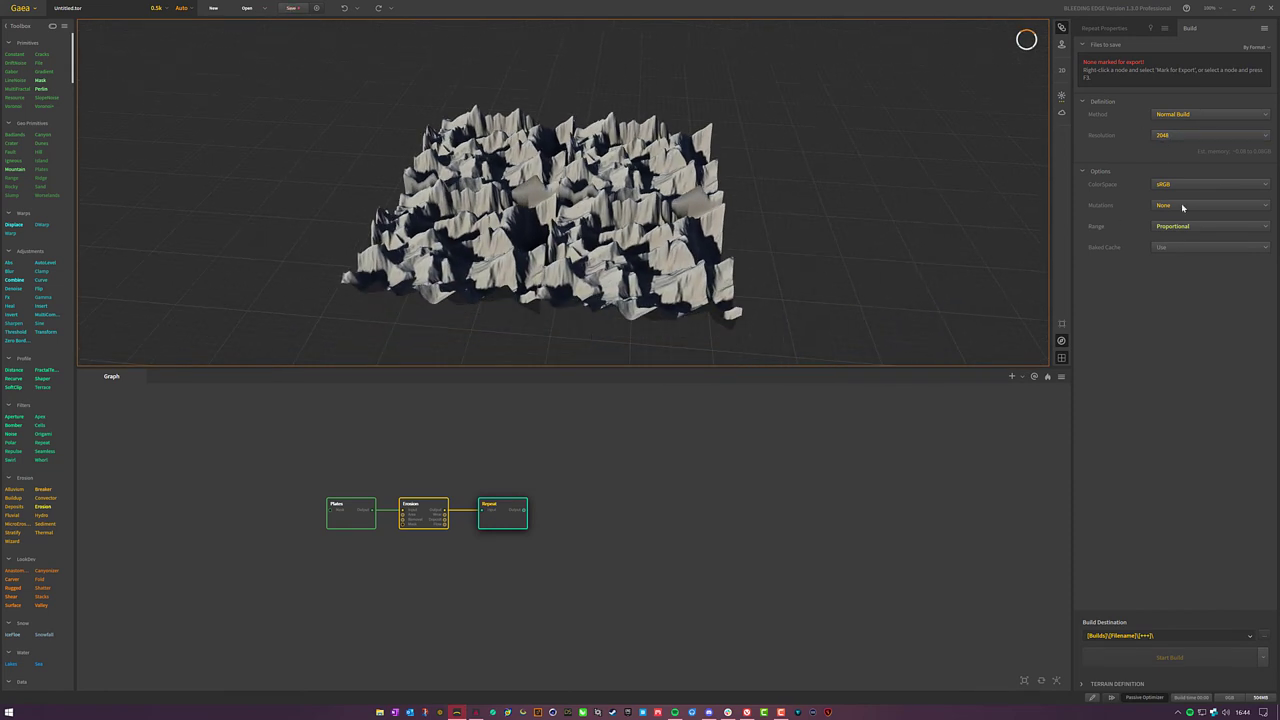
left_click(1106, 29)
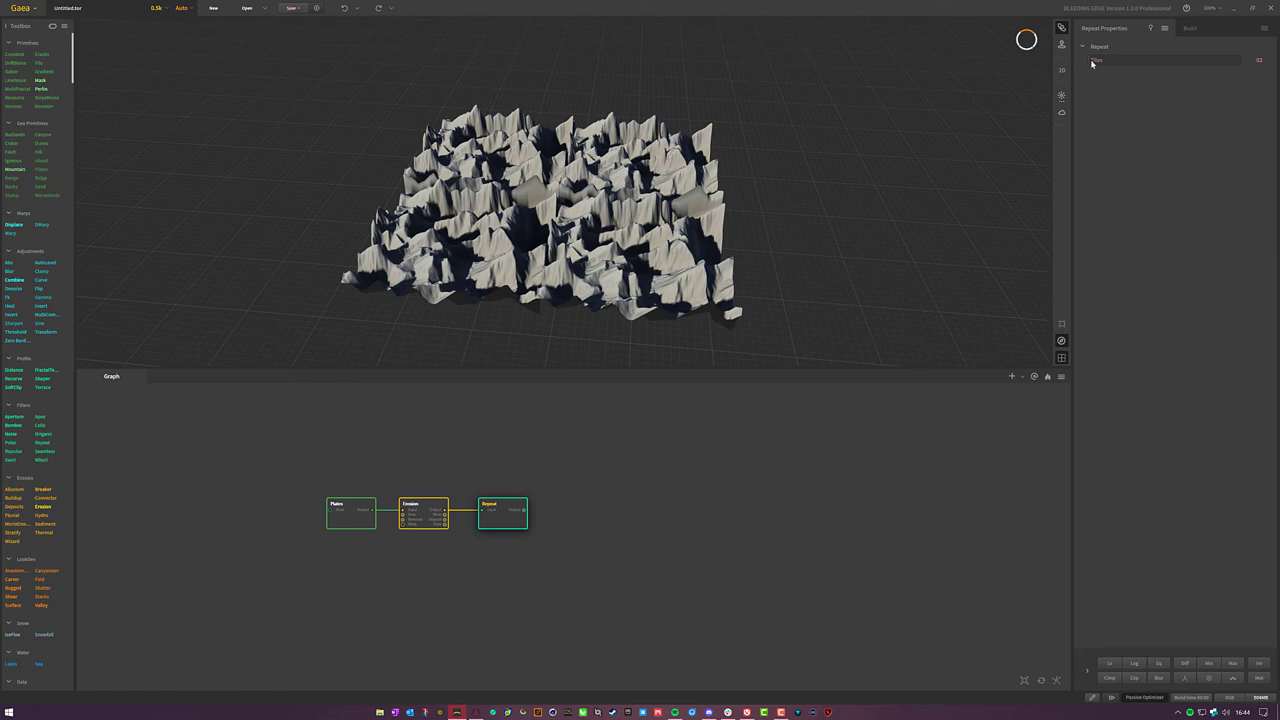
left_click_drag(1089, 60, 1112, 61)
left_click_drag(700, 220, 672, 276)
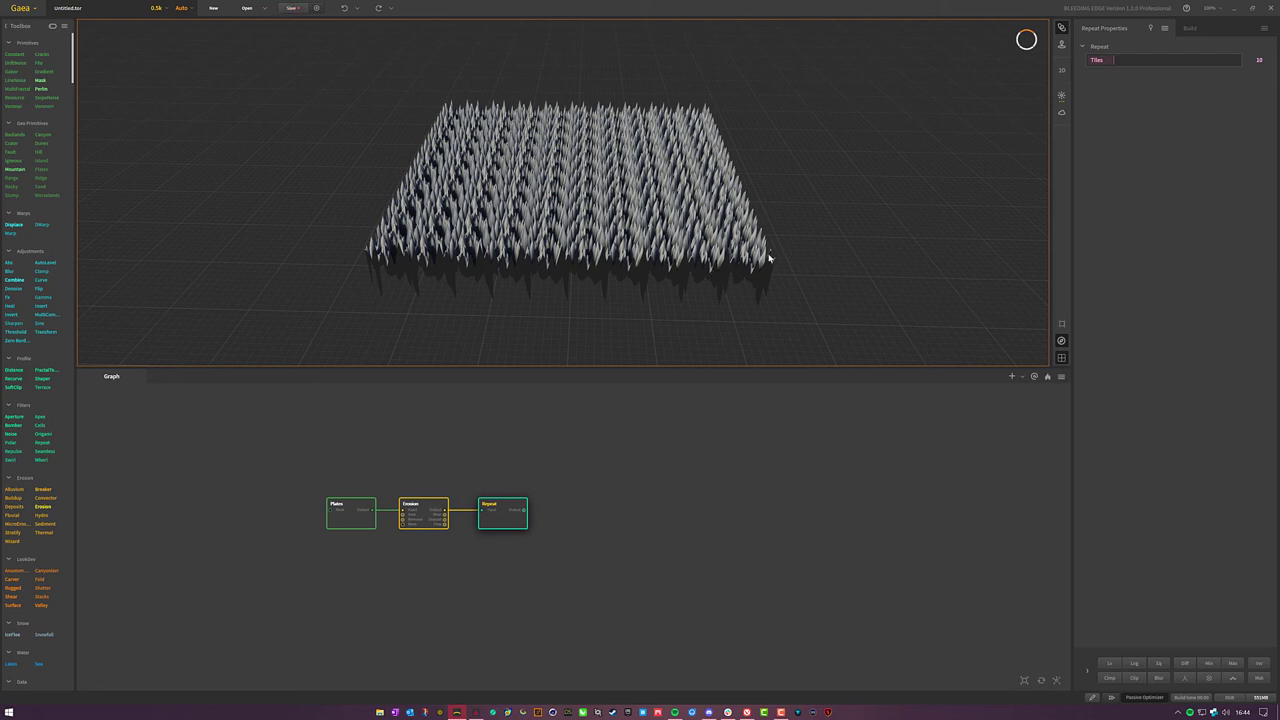
left_click_drag(651, 224, 667, 240)
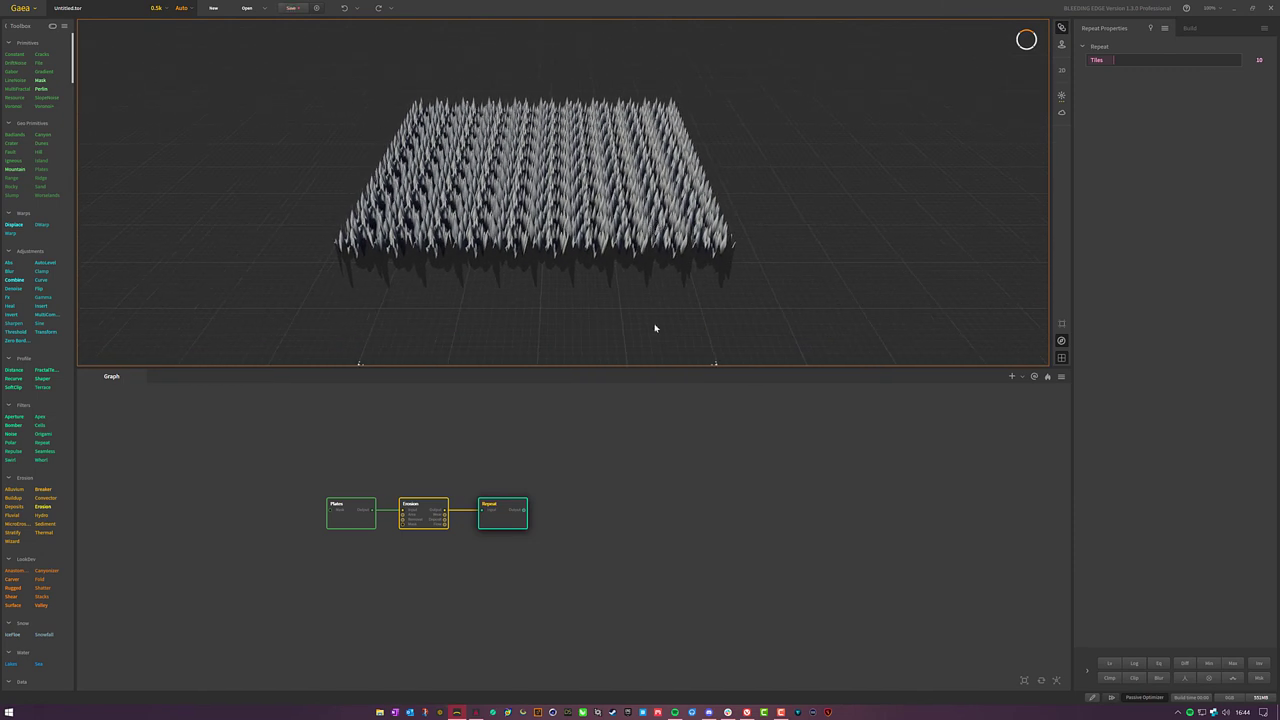
- Deselect, then nudge the Repeat node a few pixels left so it lines up after Erosion
left_click(738, 486)
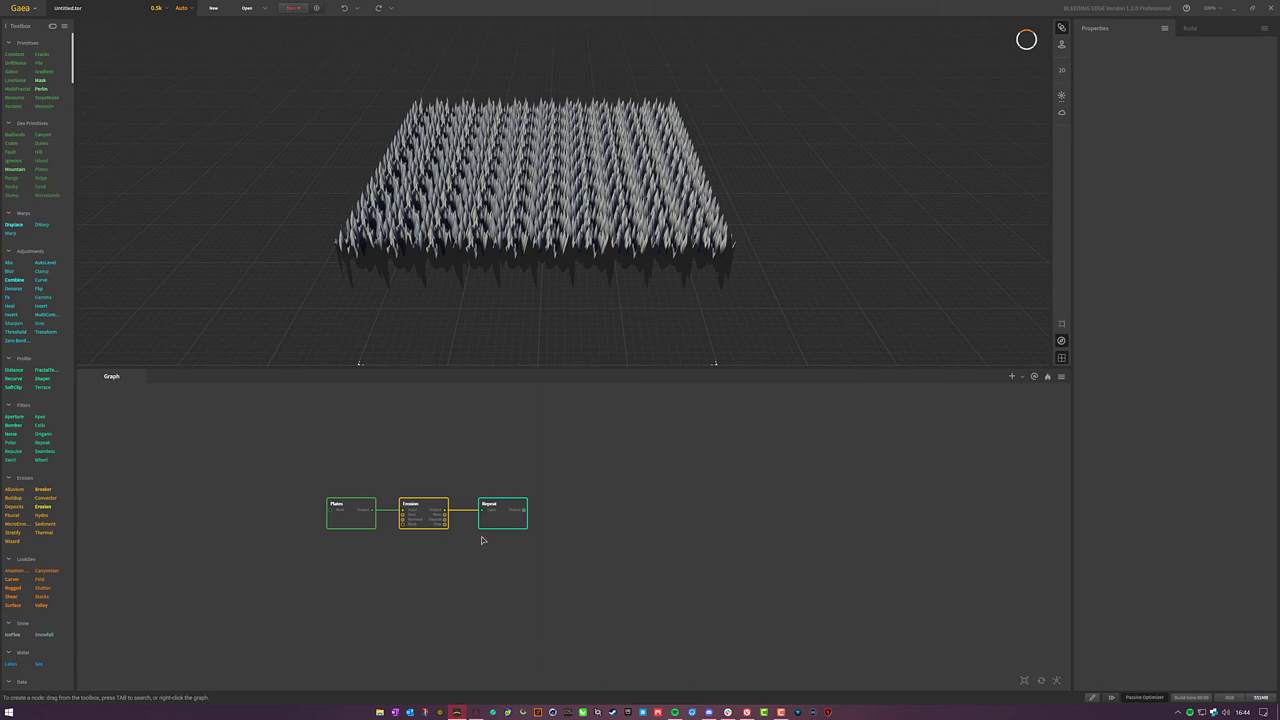
mouse_move(500, 510)
left_mouse_down()
mouse_move(506, 435)
mouse_move(517, 475)
mouse_move(493, 510)
left_mouse_up()
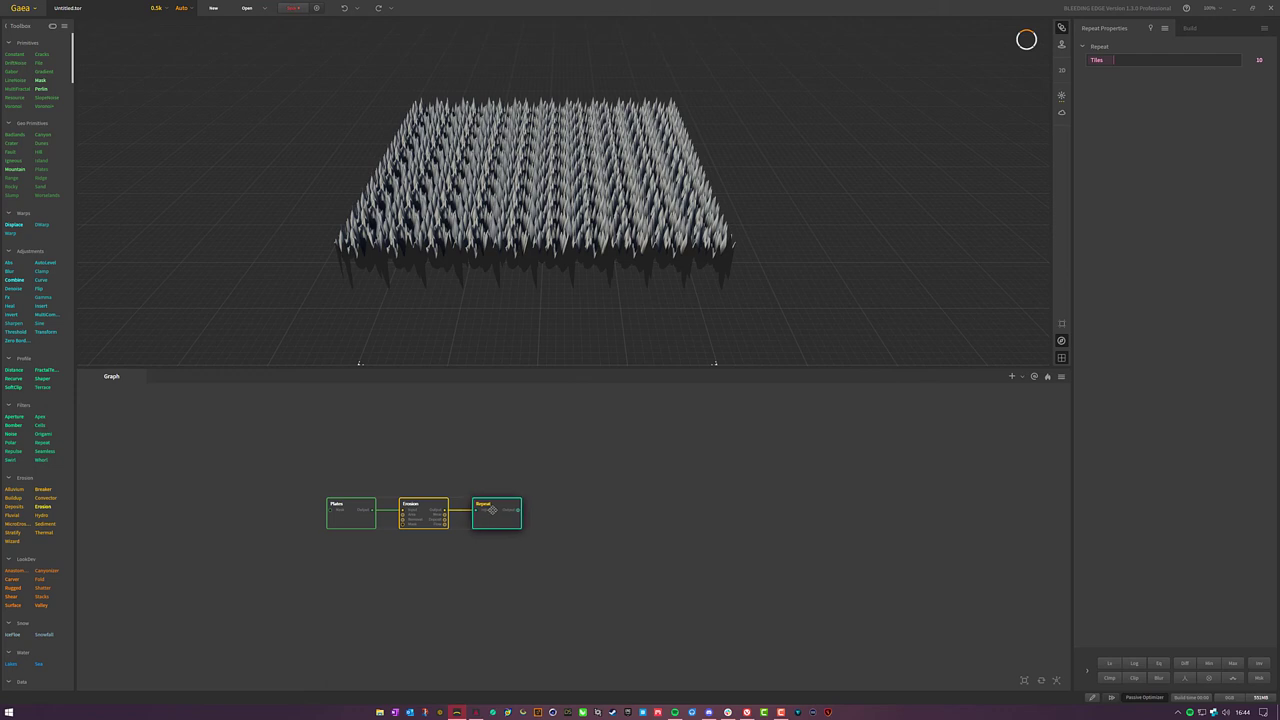
left_click(598, 514)
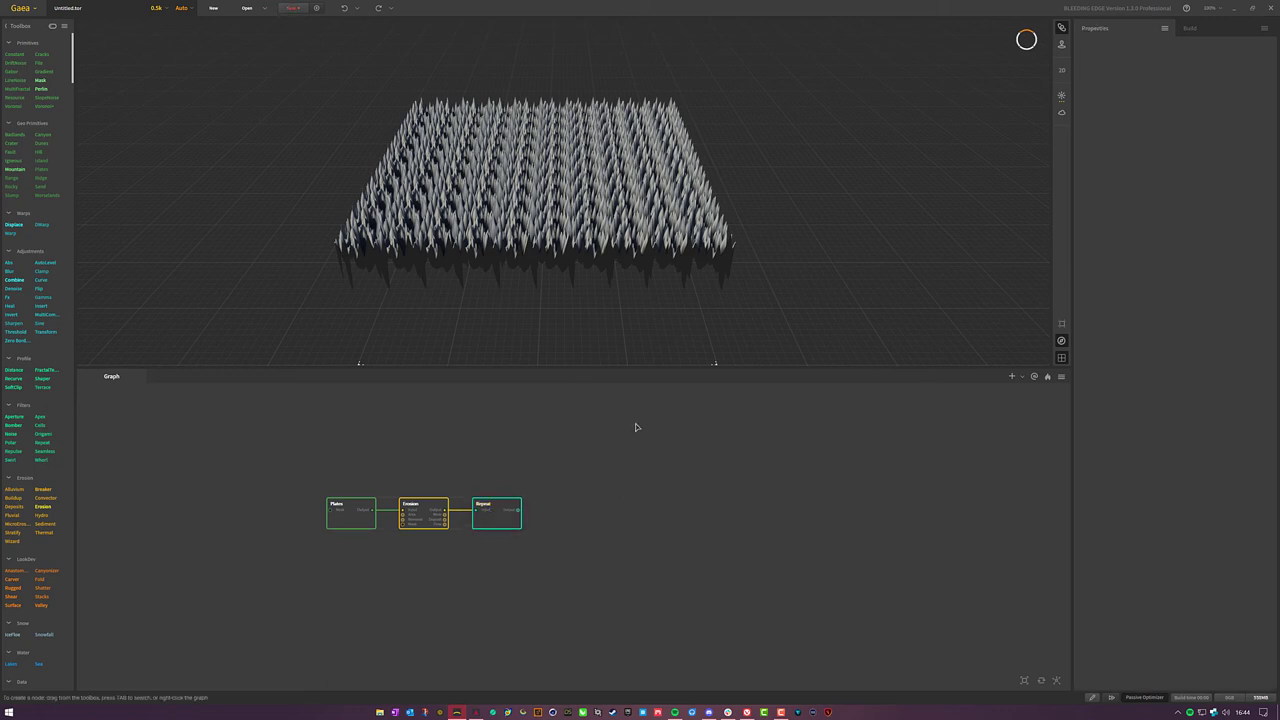